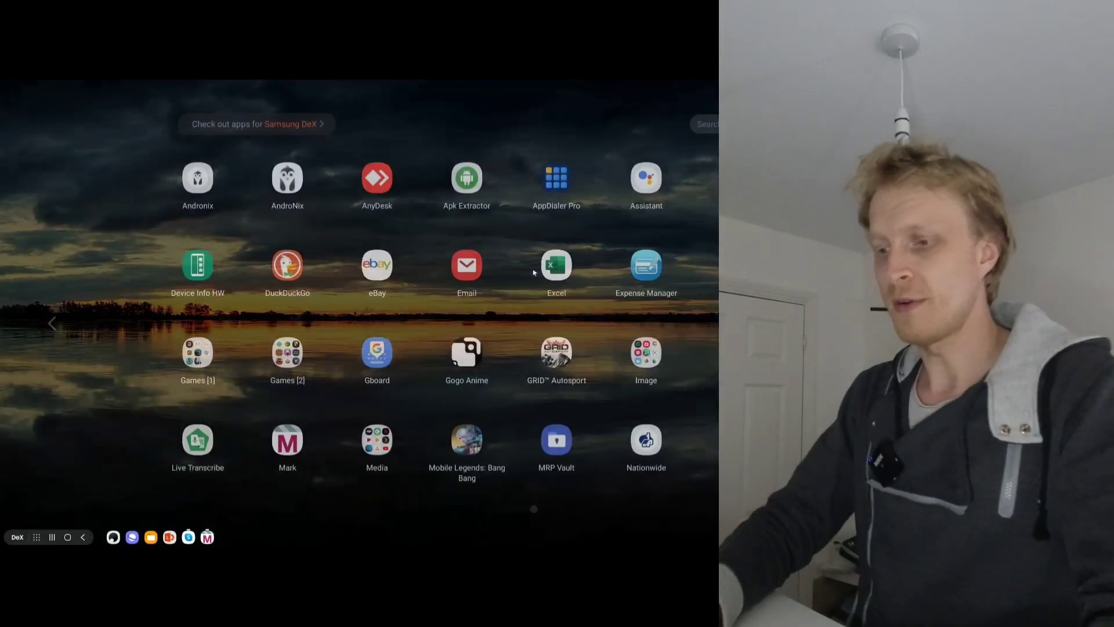
# Launch Play Store, widen its window, search 'onedrive sync' and open Autosync for OneDrive – OneSync.
pyautogui.write('play')
pyautogui.click(534, 273)
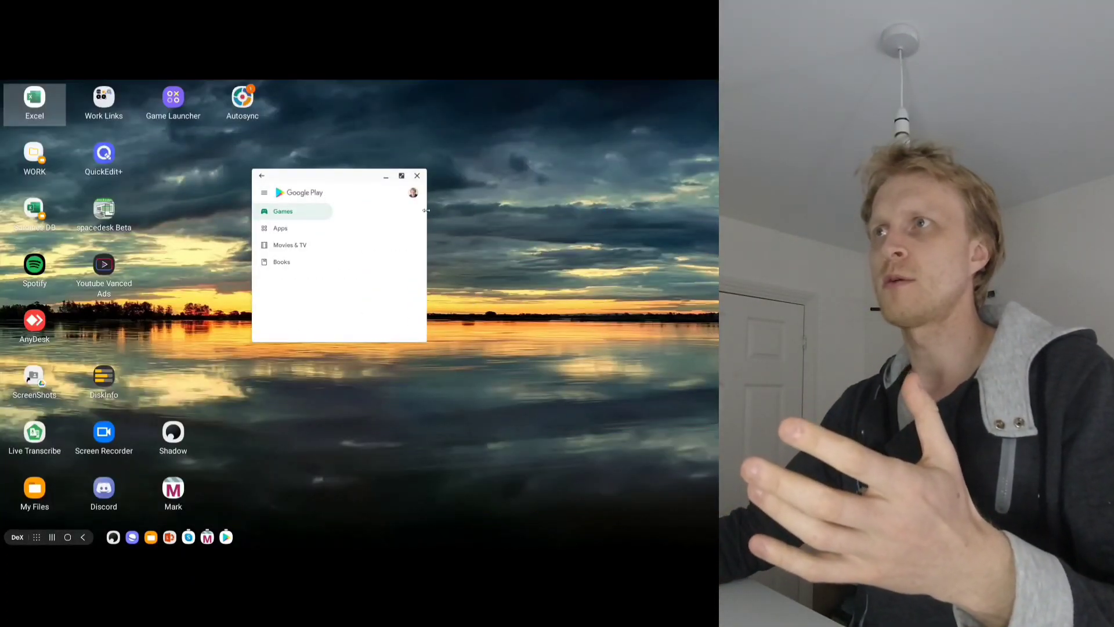
pyautogui.moveTo(426, 211); pyautogui.dragTo(655, 211)
pyautogui.click(462, 192)
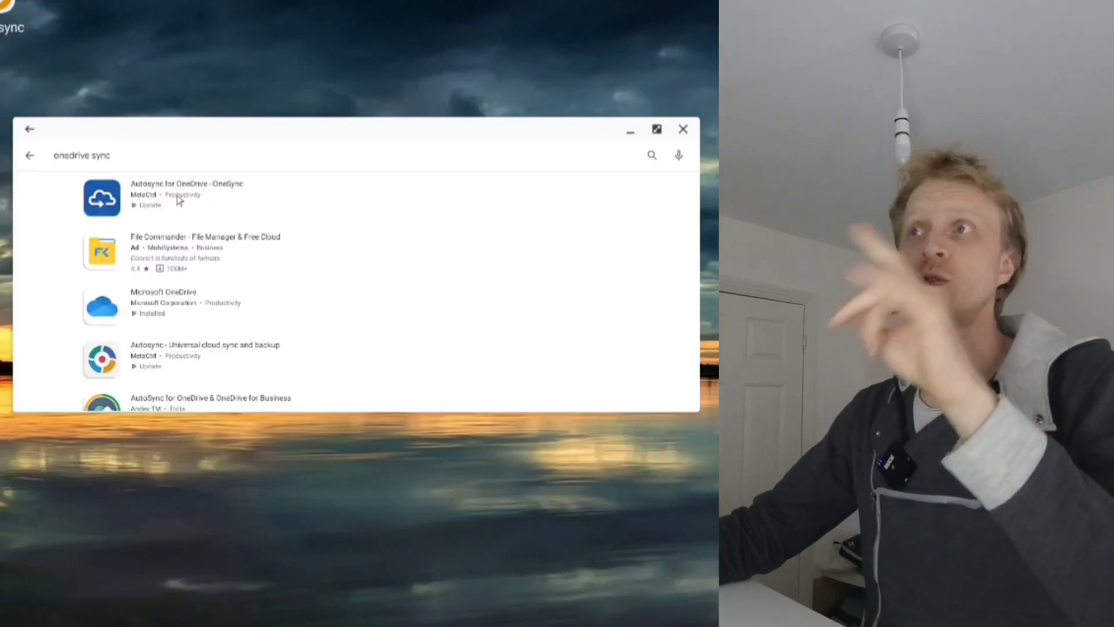
pyautogui.click(349, 218)
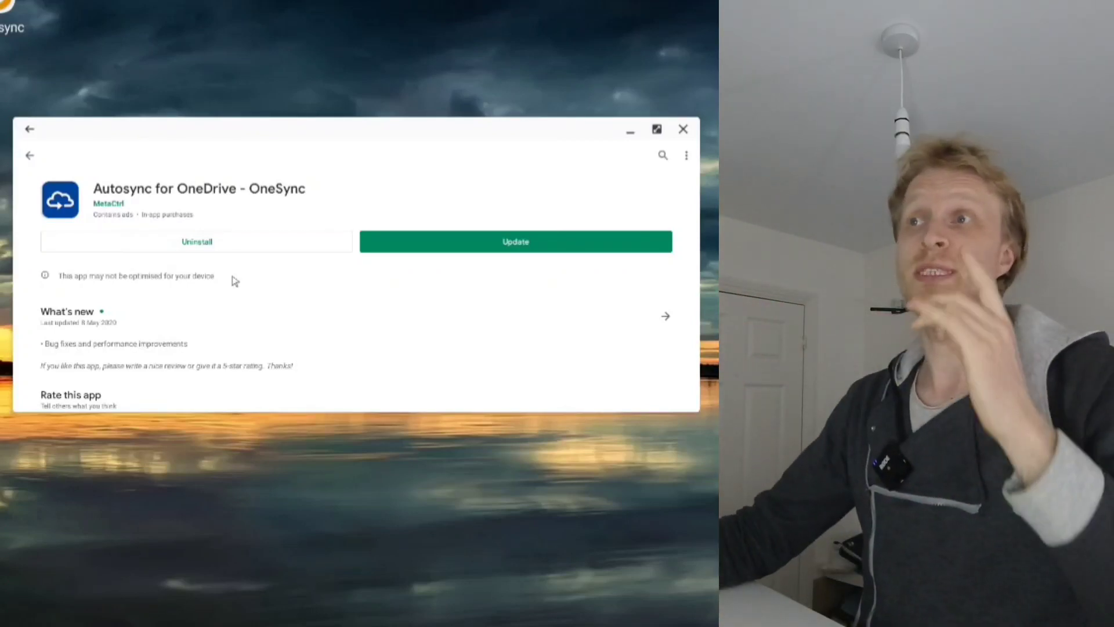
# Flip between the Autosync for OneDrive and Autosync Universal cloud sync pages, ending on the results.
pyautogui.click(28, 157)
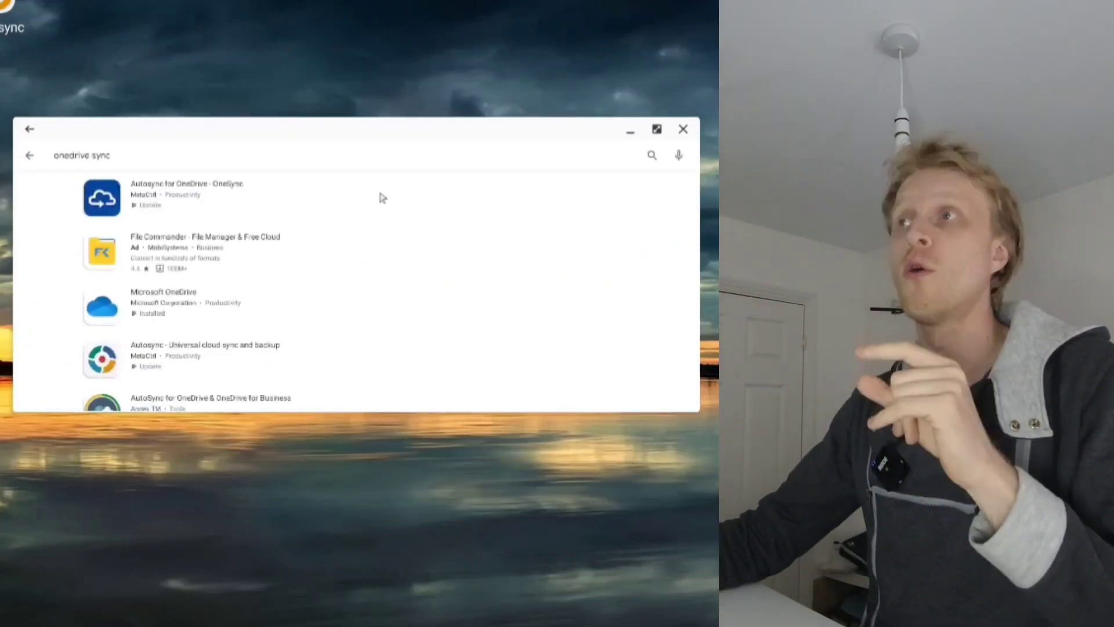
pyautogui.click(163, 362)
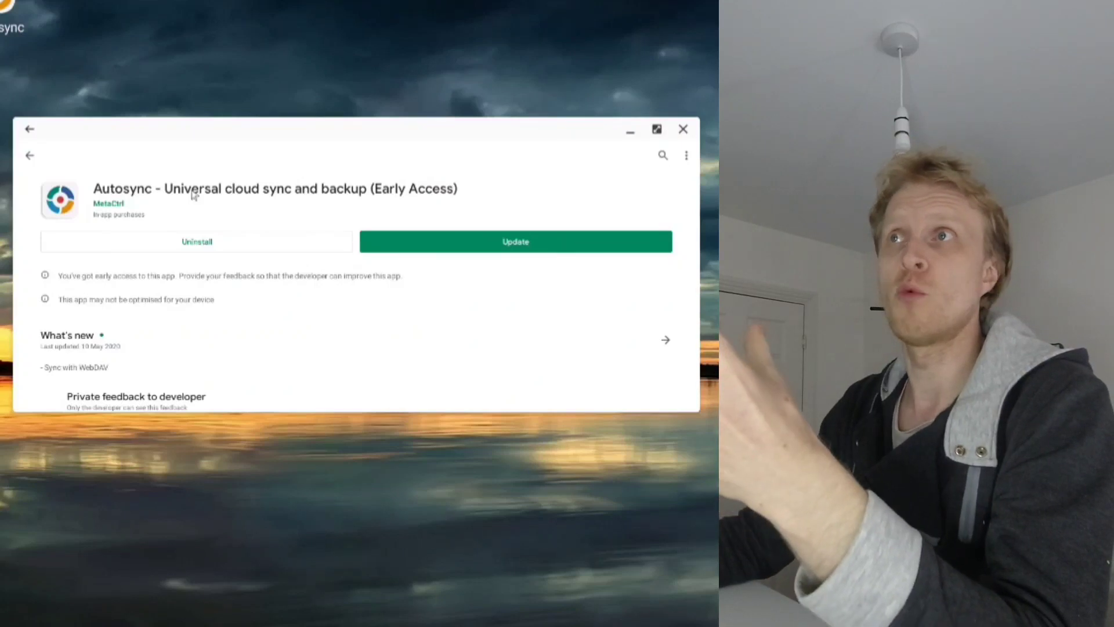
pyautogui.click(32, 156)
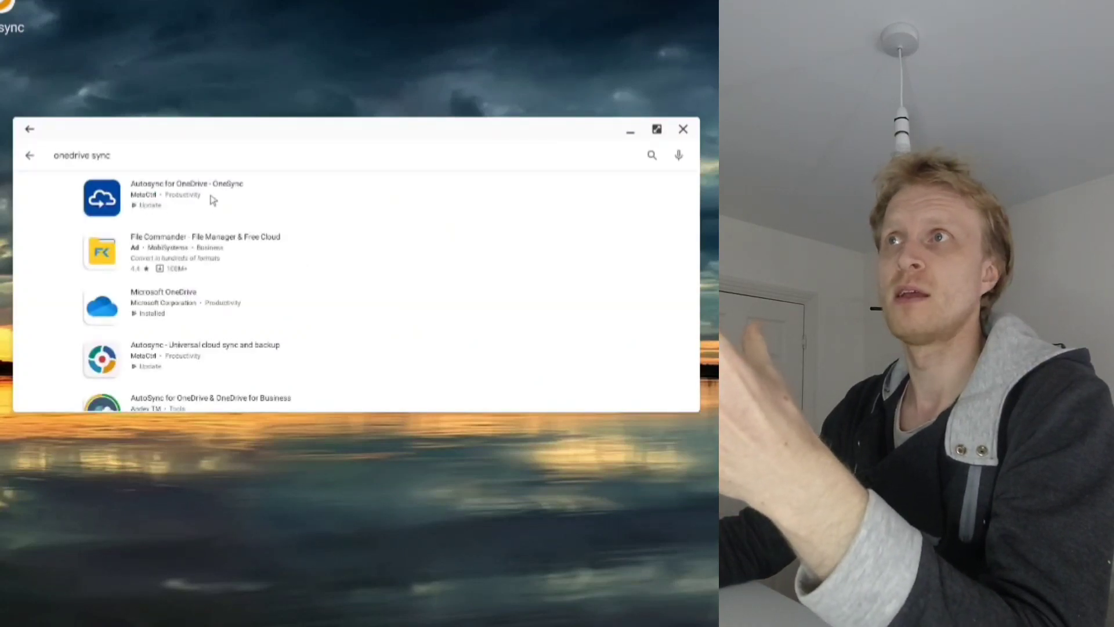
pyautogui.click(211, 200)
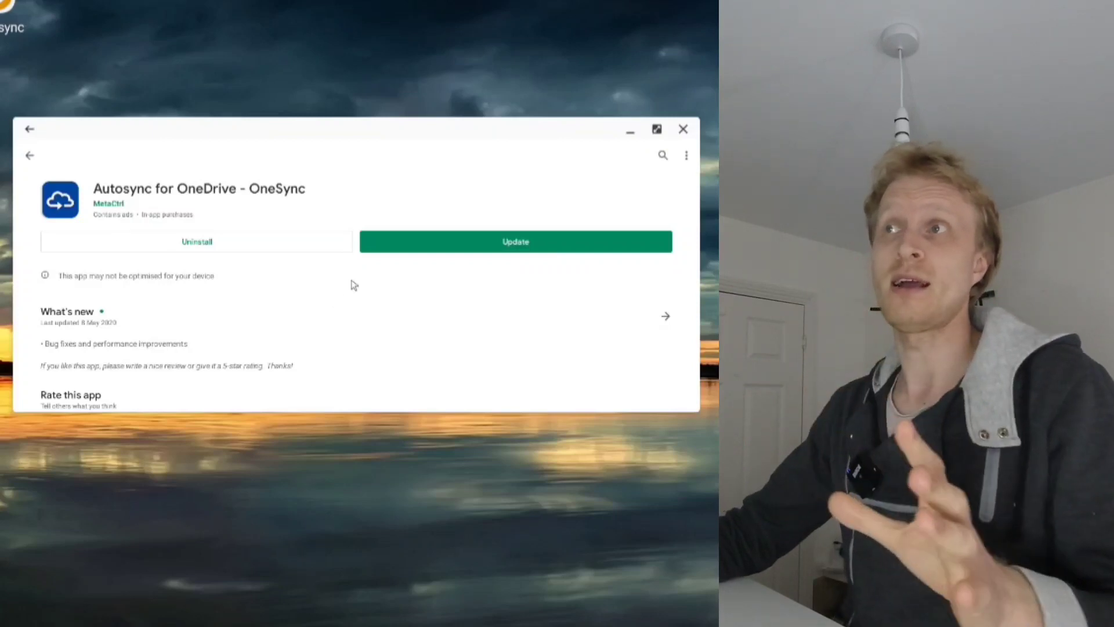
pyautogui.click(29, 156)
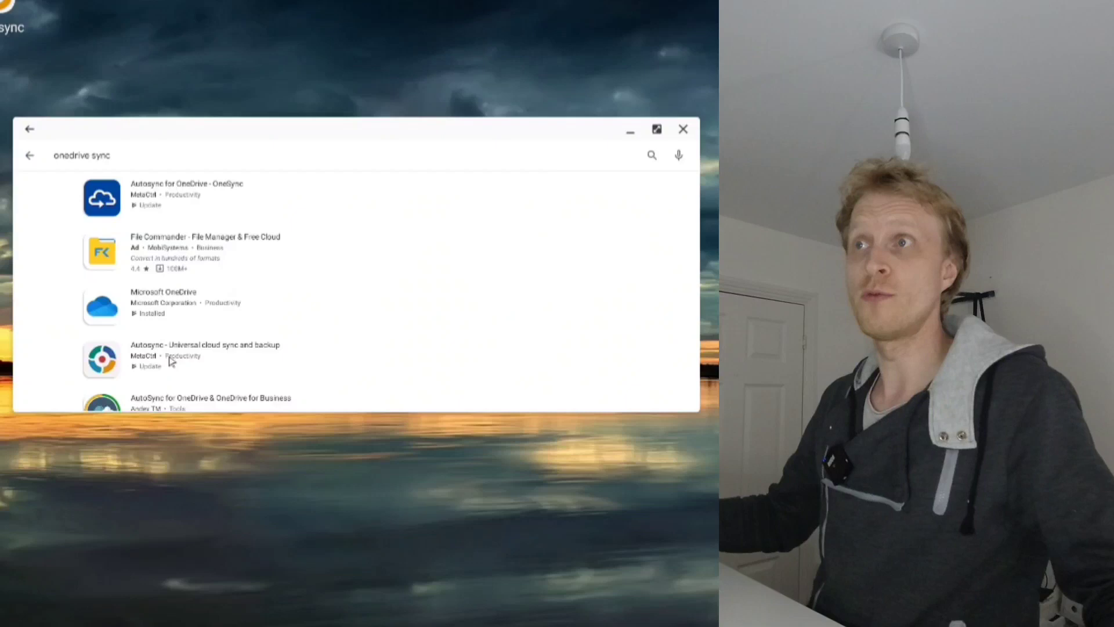
pyautogui.click(213, 357)
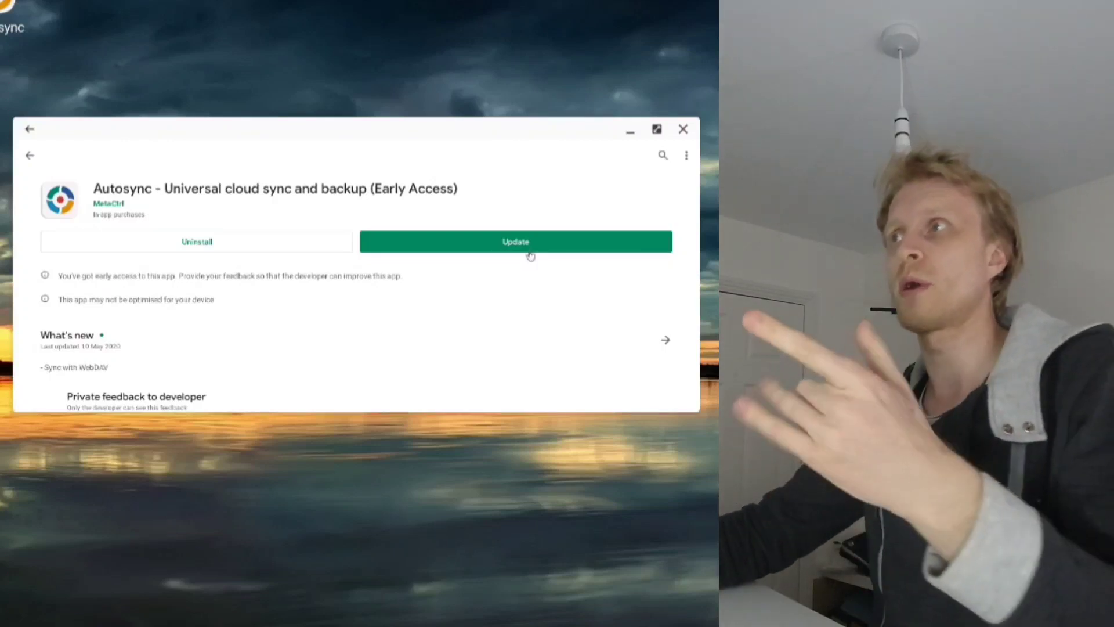
pyautogui.click(29, 157)
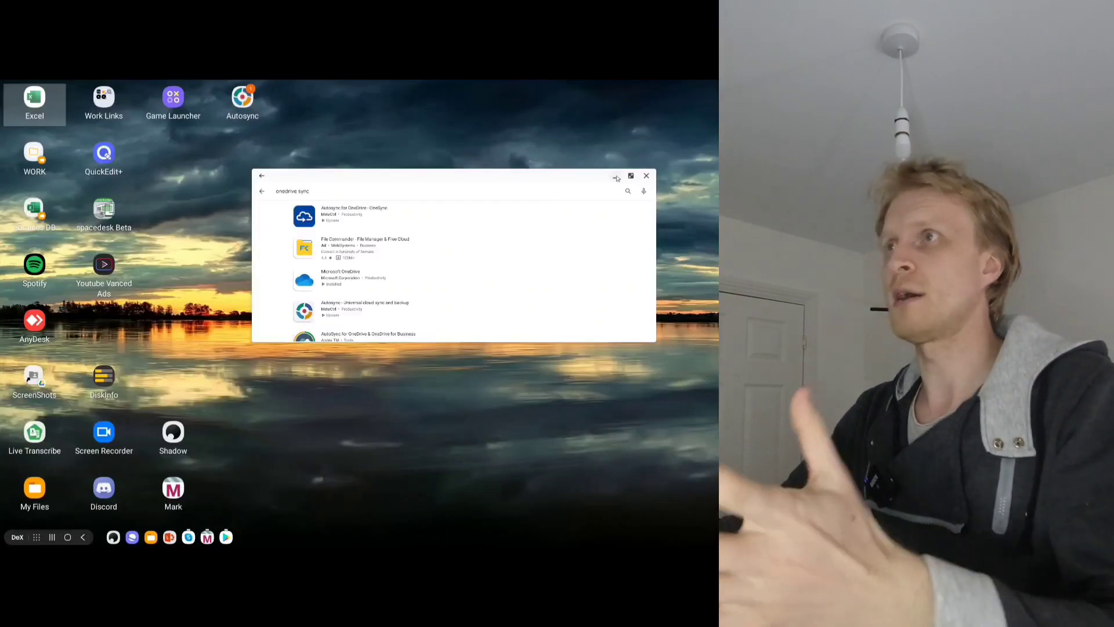
# Minimise the Play Store and launch Autosync from its DeX desktop icon.
pyautogui.click(632, 130)
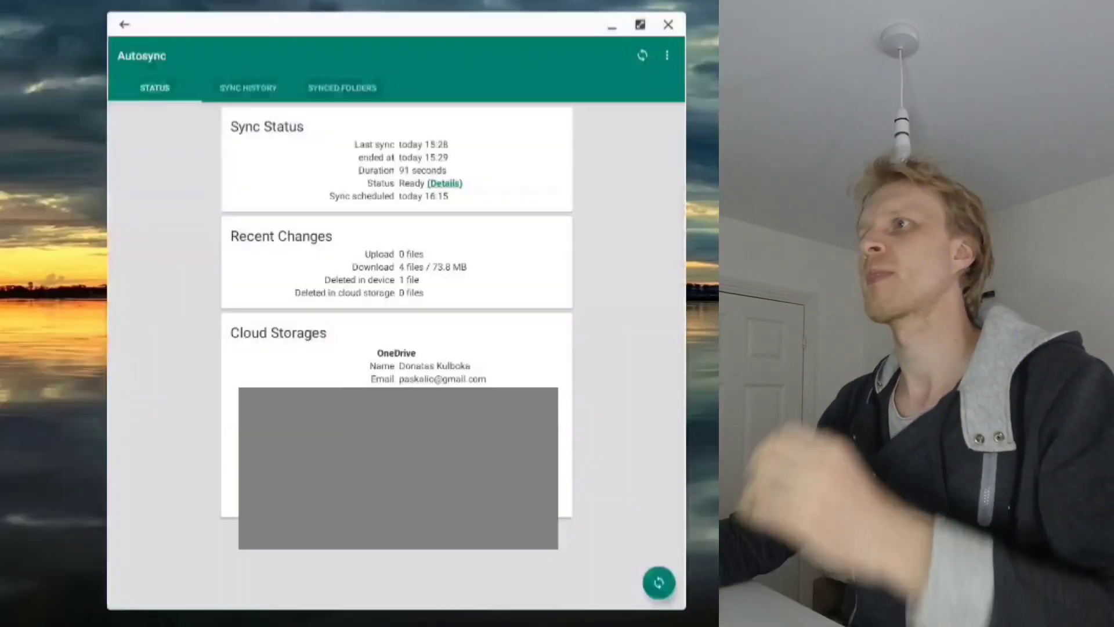
pyautogui.doubleClick(243, 97)
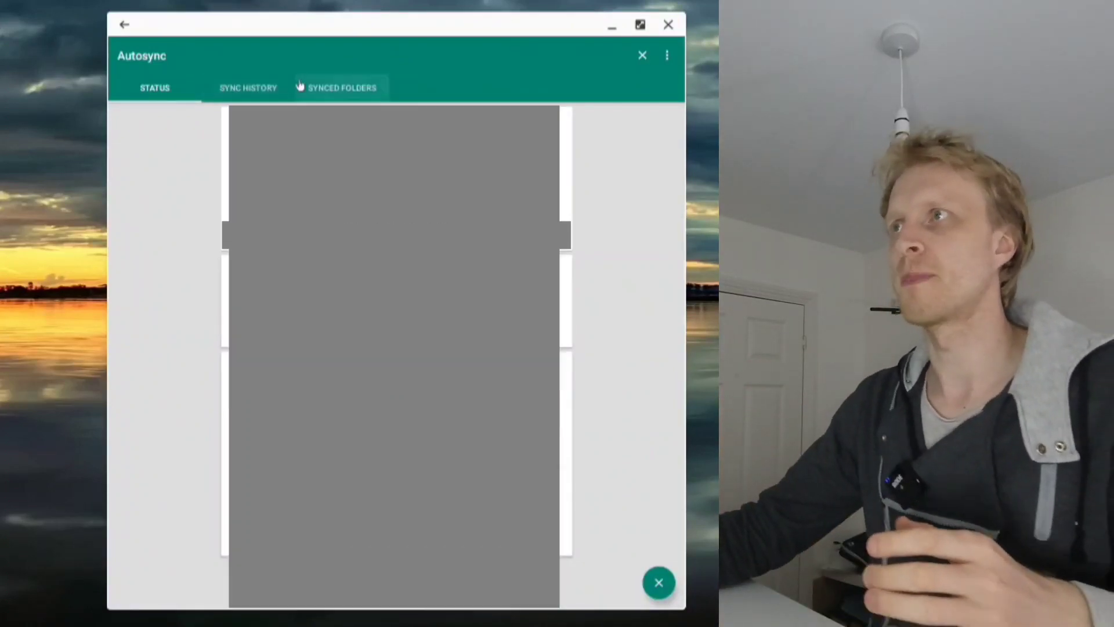
# Show the Sync History tab and scroll through past sync entries, including a failed one.
pyautogui.click(269, 87)
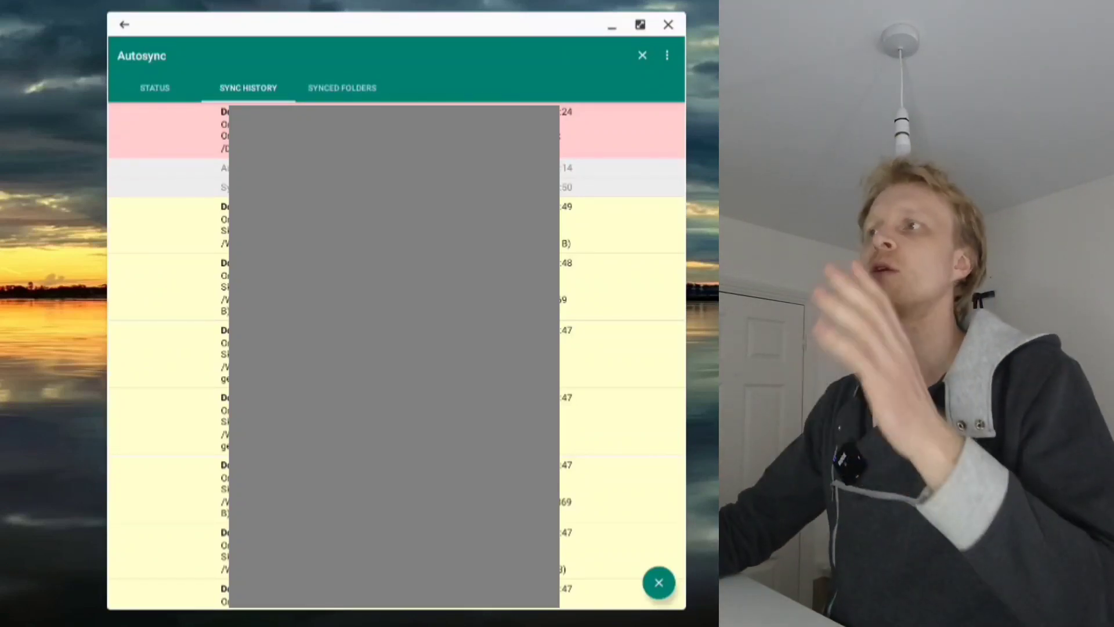
pyautogui.scroll(5, 395, 354)
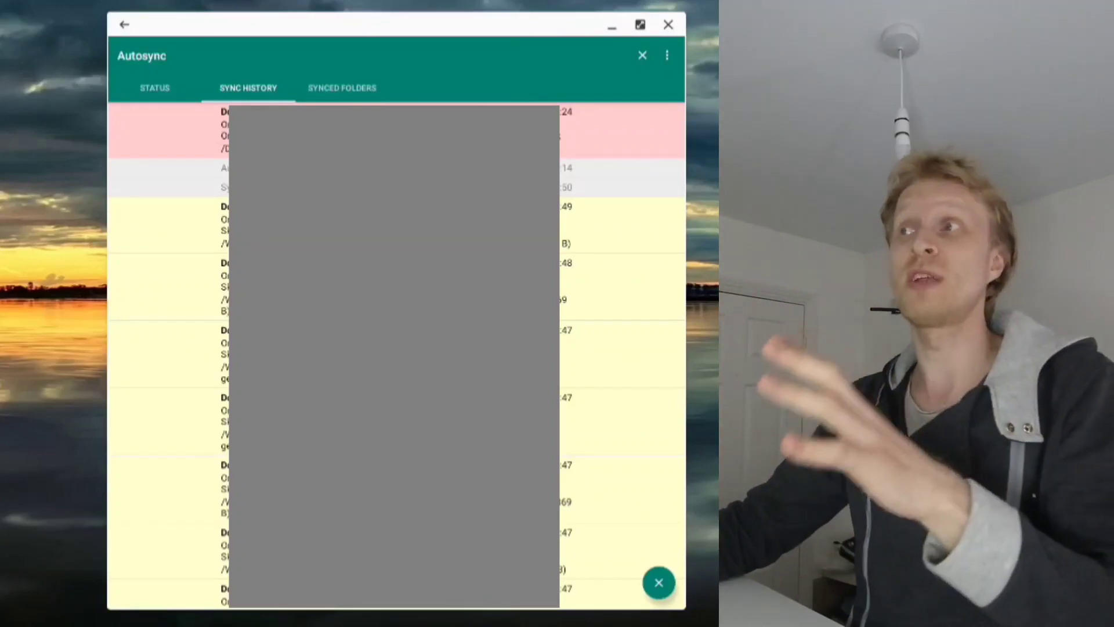
# Switch to the Synced Folders tab listing the three enabled folder pairs.
pyautogui.click(338, 95)
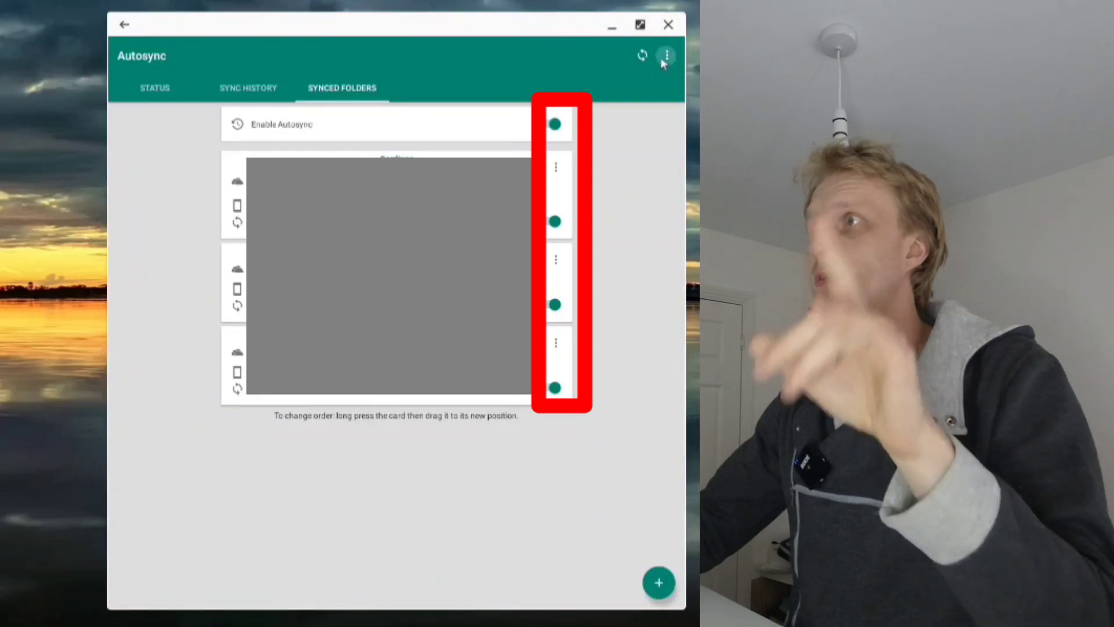
# Open Settings > Synchronization and scroll down to the Autosync interval row.
pyautogui.click(661, 58)
pyautogui.click(597, 58)
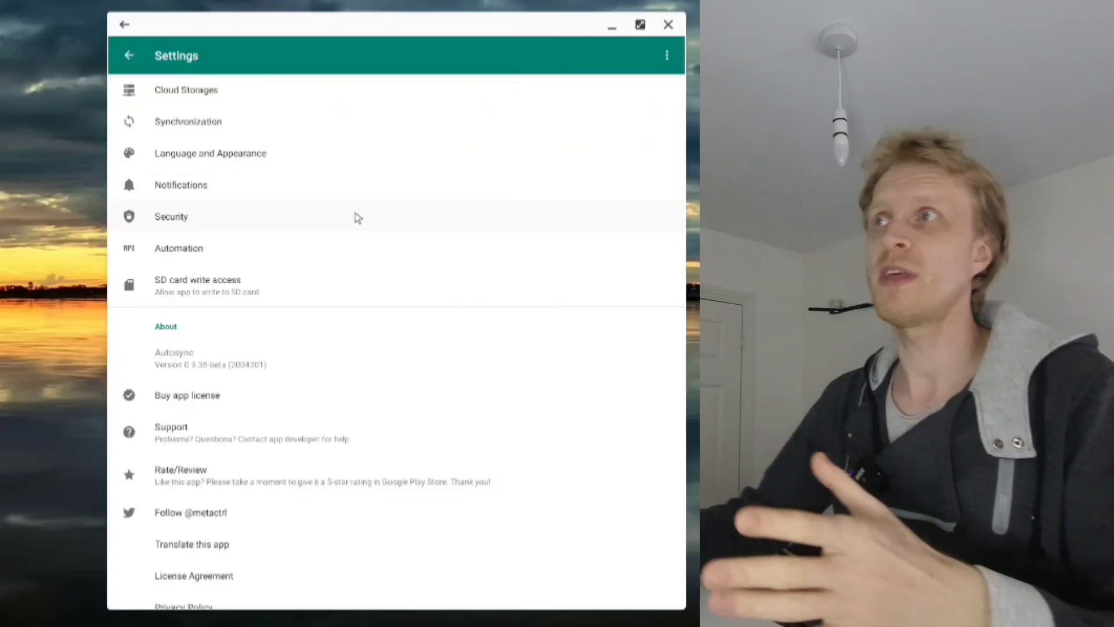
pyautogui.click(220, 135)
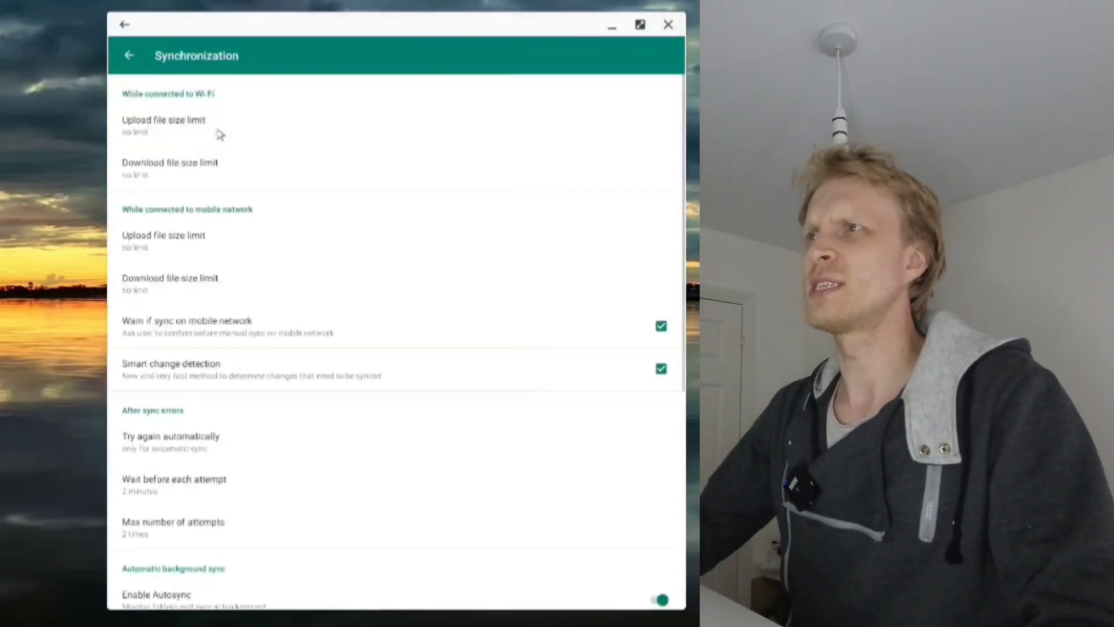
pyautogui.scroll(-2, 281, 254)
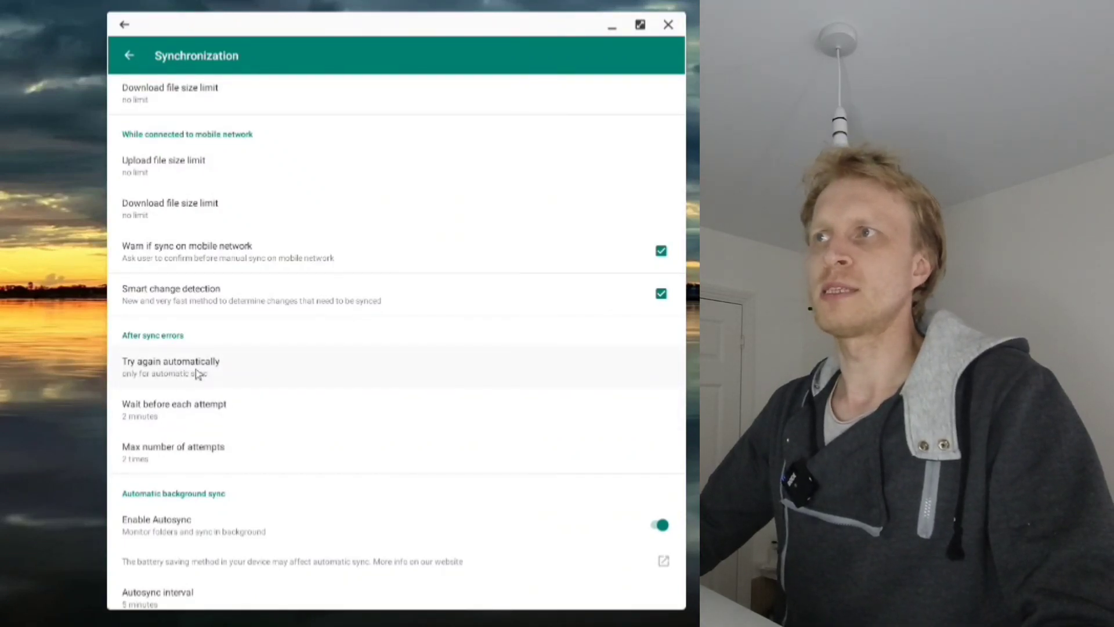
pyautogui.scroll(-1, 198, 375)
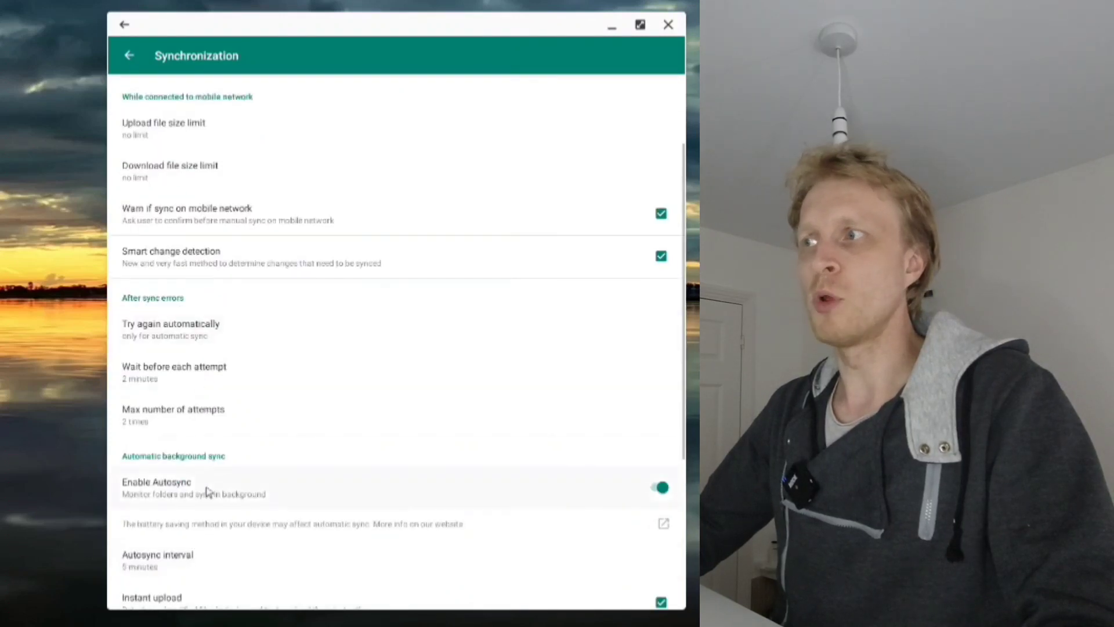
pyautogui.scroll(-4, 207, 487)
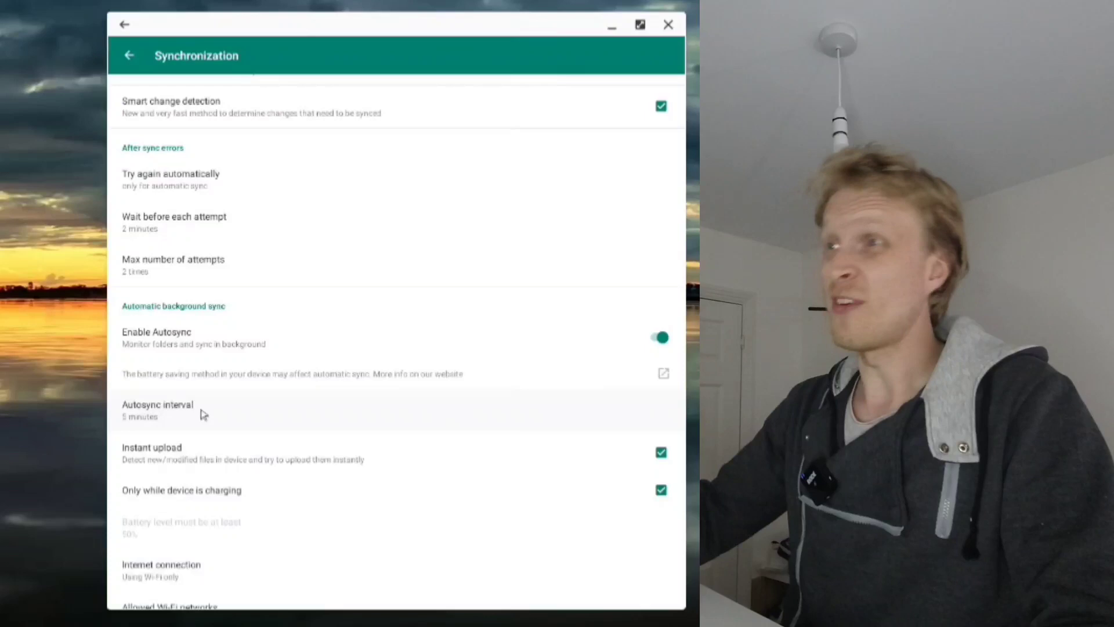
# Keep the Autosync interval at 5 minutes, scroll the remaining options, and go back to Settings.
pyautogui.click(204, 413)
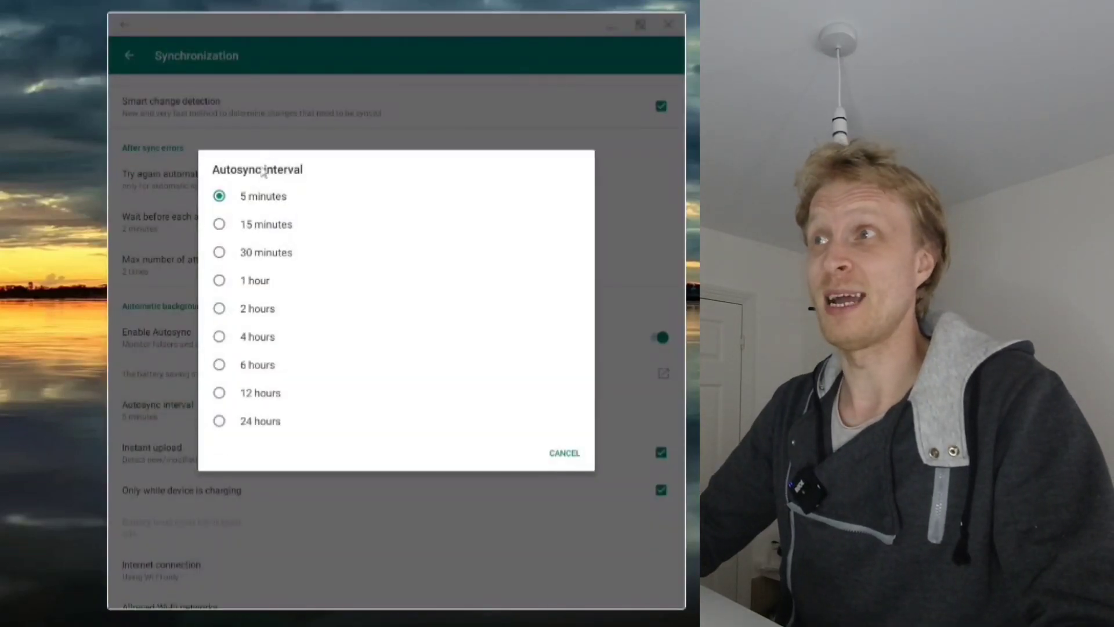
pyautogui.click(259, 197)
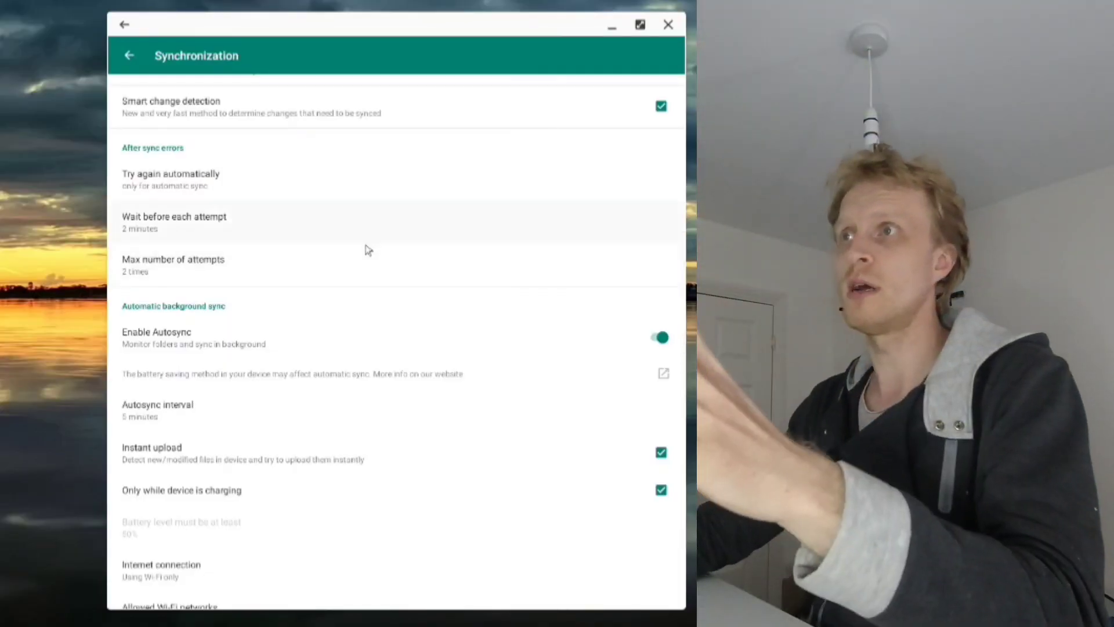
pyautogui.scroll(-2, 333, 334)
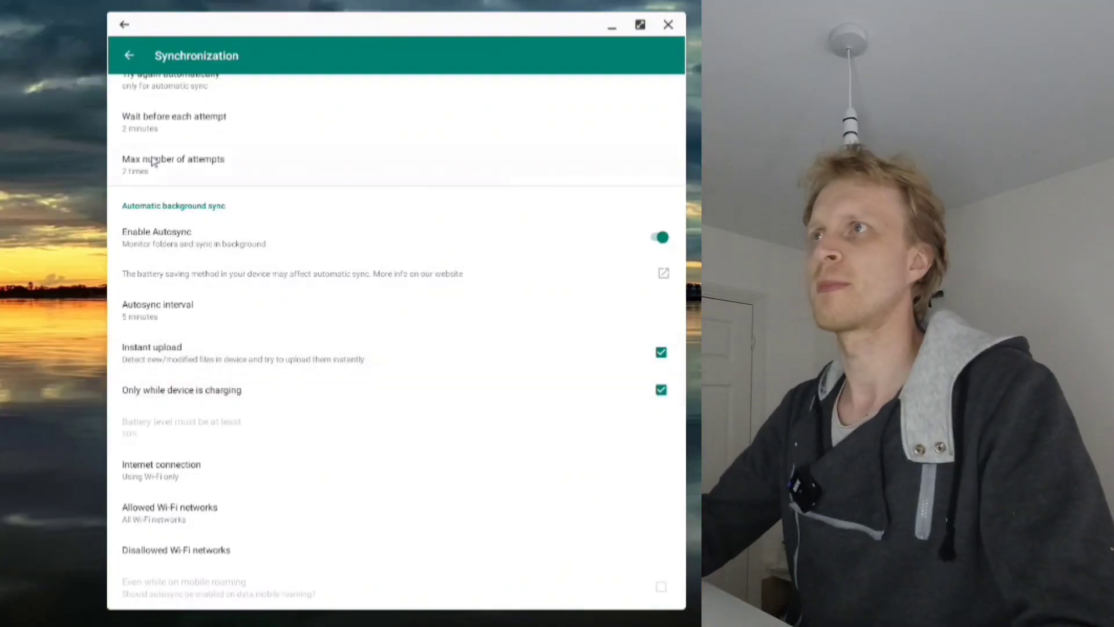
pyautogui.click(128, 55)
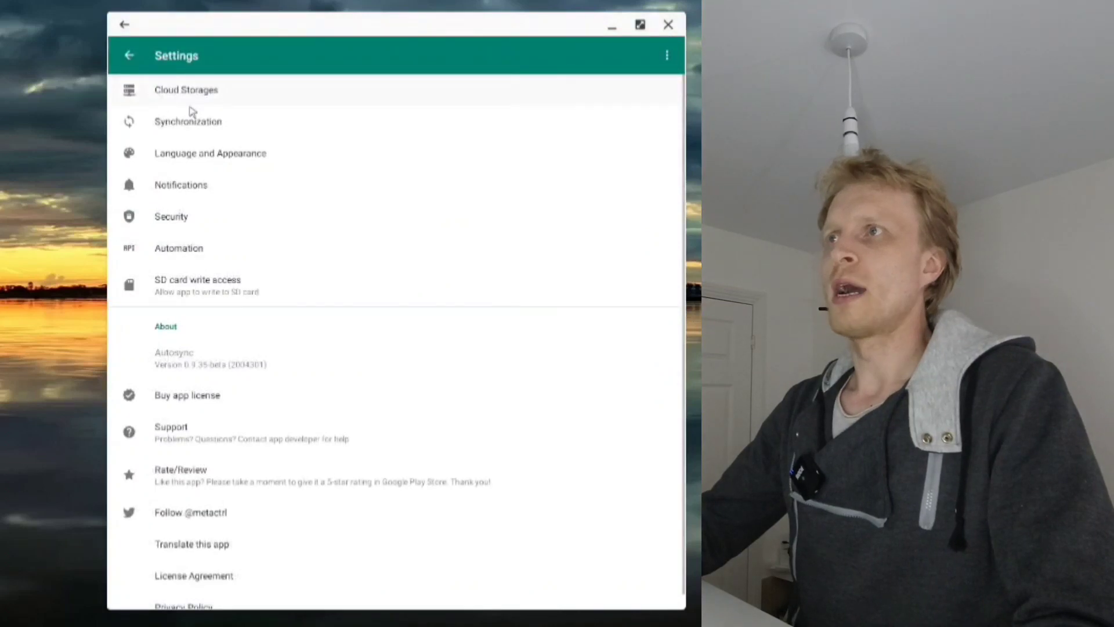
# Open Cloud Storages and choose Add Account to reach the storage service list.
pyautogui.click(198, 93)
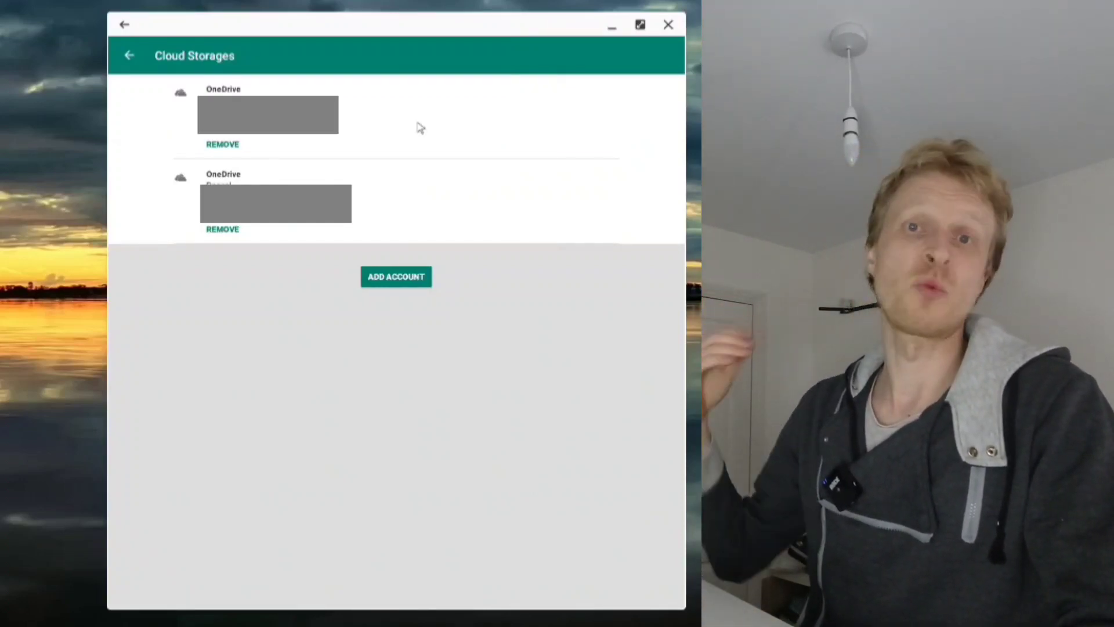
pyautogui.click(408, 279)
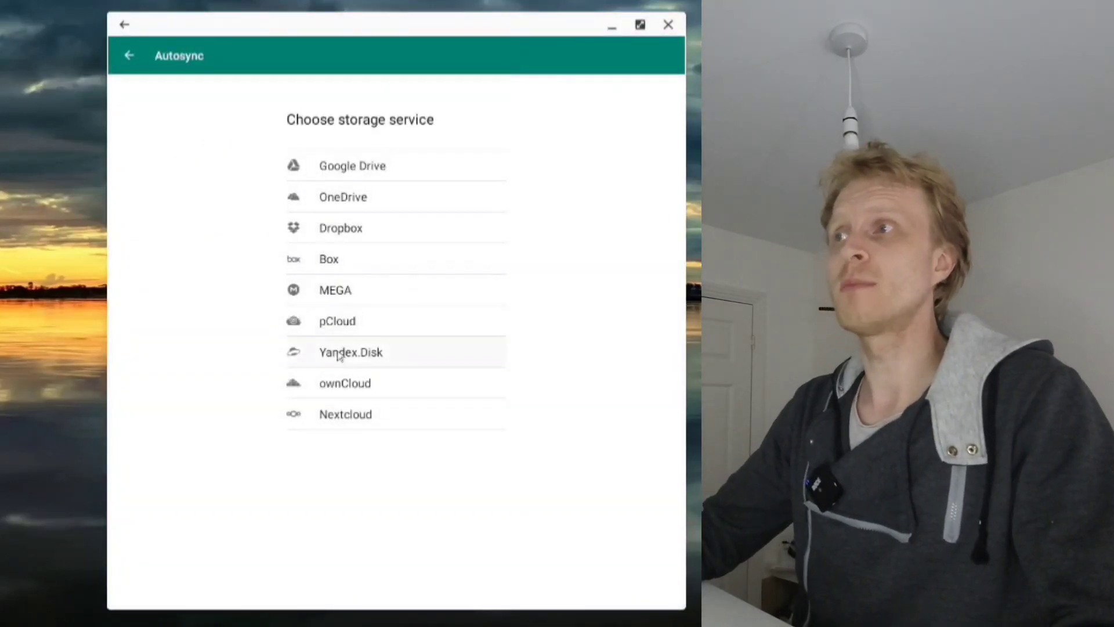
# Pick Google Drive, then cancel the account chooser instead of connecting it.
pyautogui.click(356, 175)
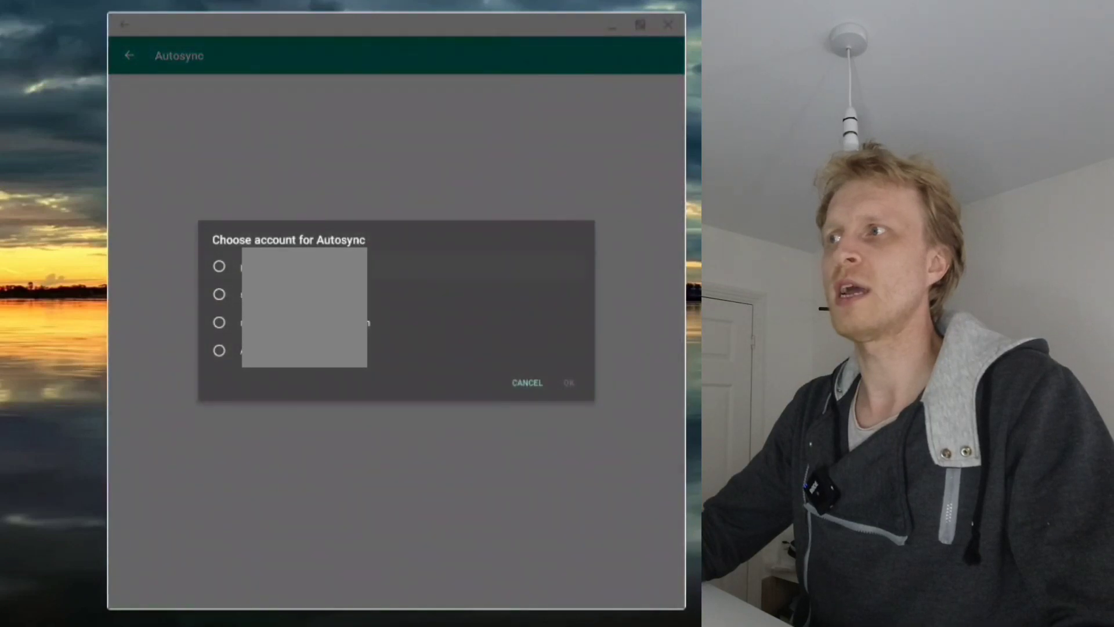
pyautogui.click(526, 383)
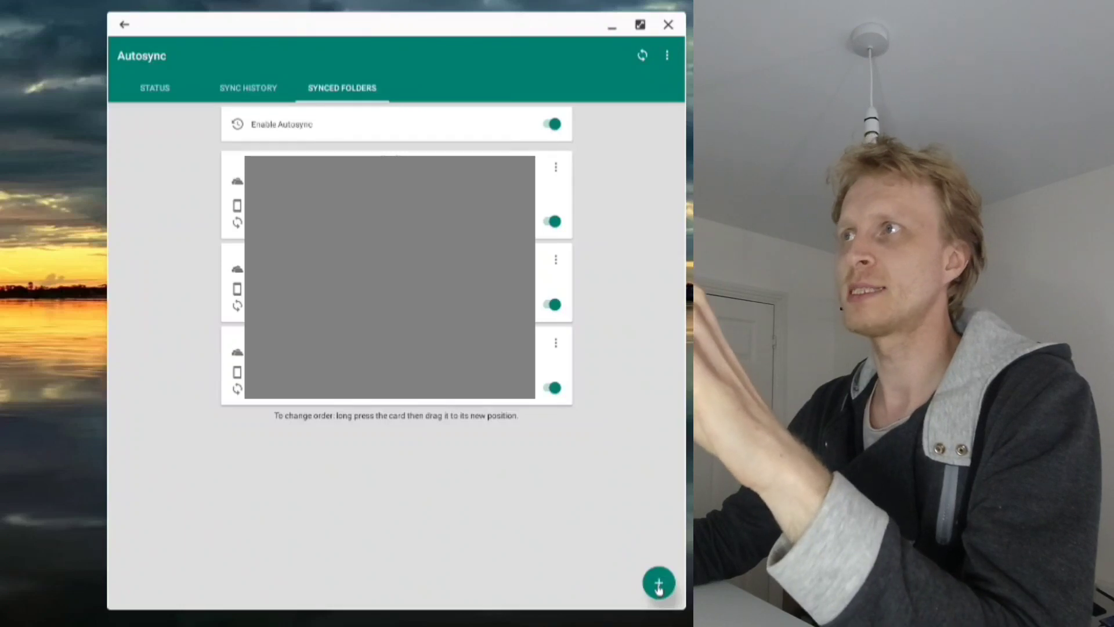
# Add a folder pair named 'Test Sync', creating OneDrive folder TEST001 and selecting it as remote.
pyautogui.click(658, 583)
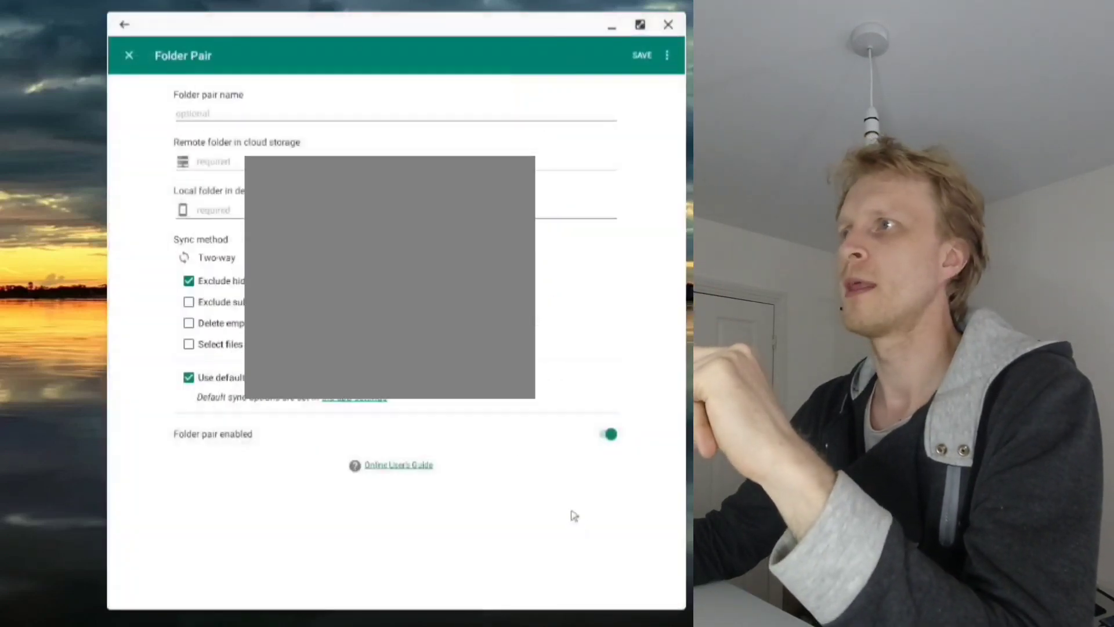
pyautogui.click(225, 120)
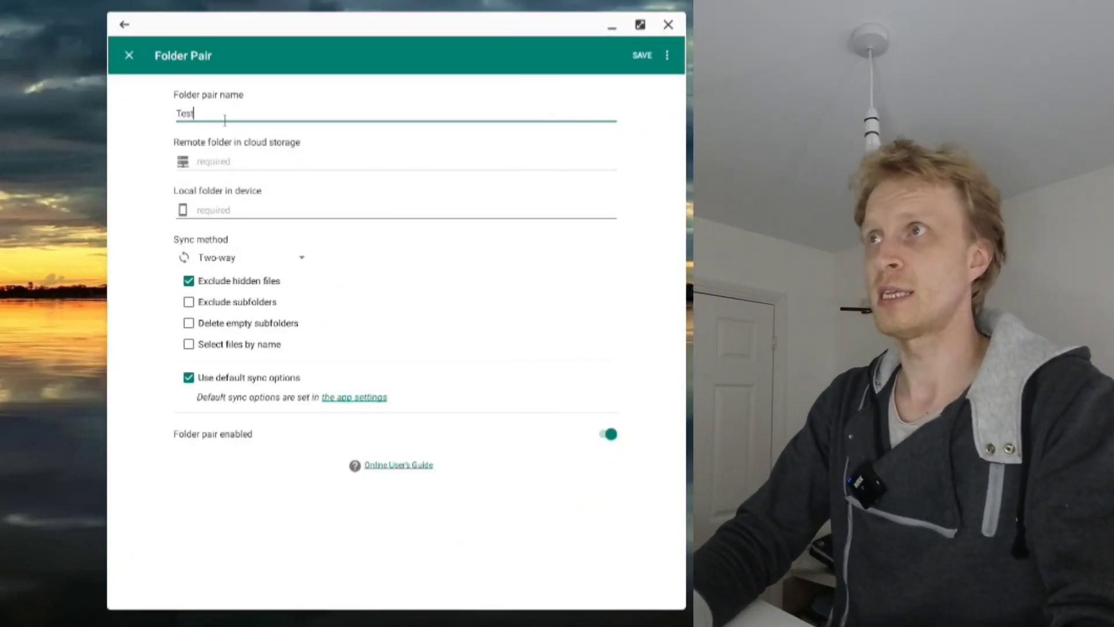
pyautogui.click(237, 164)
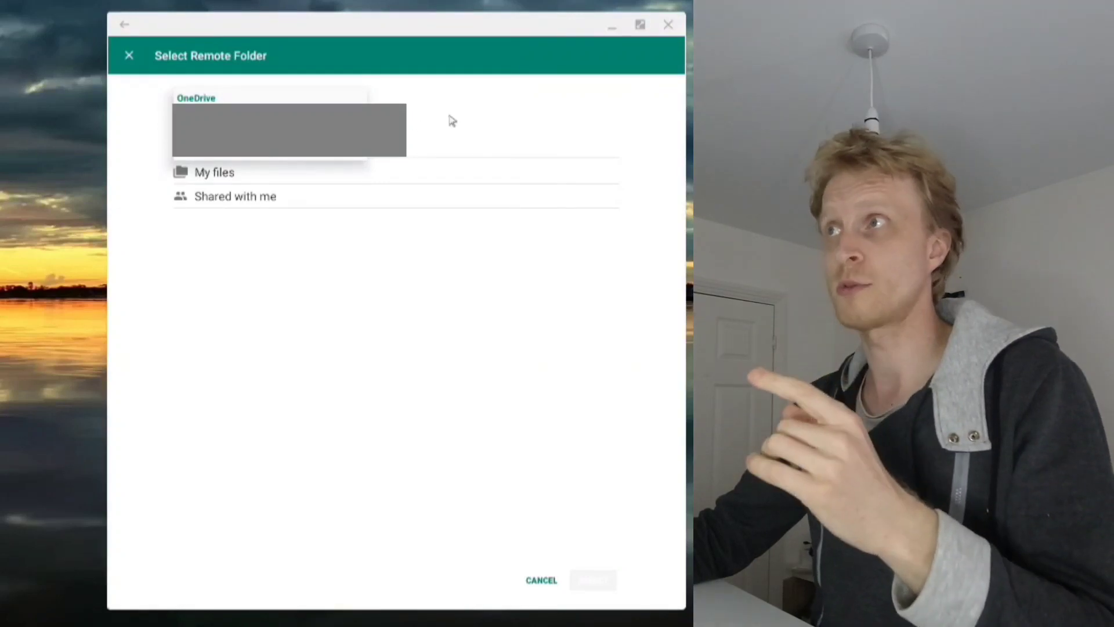
pyautogui.press('Escape')
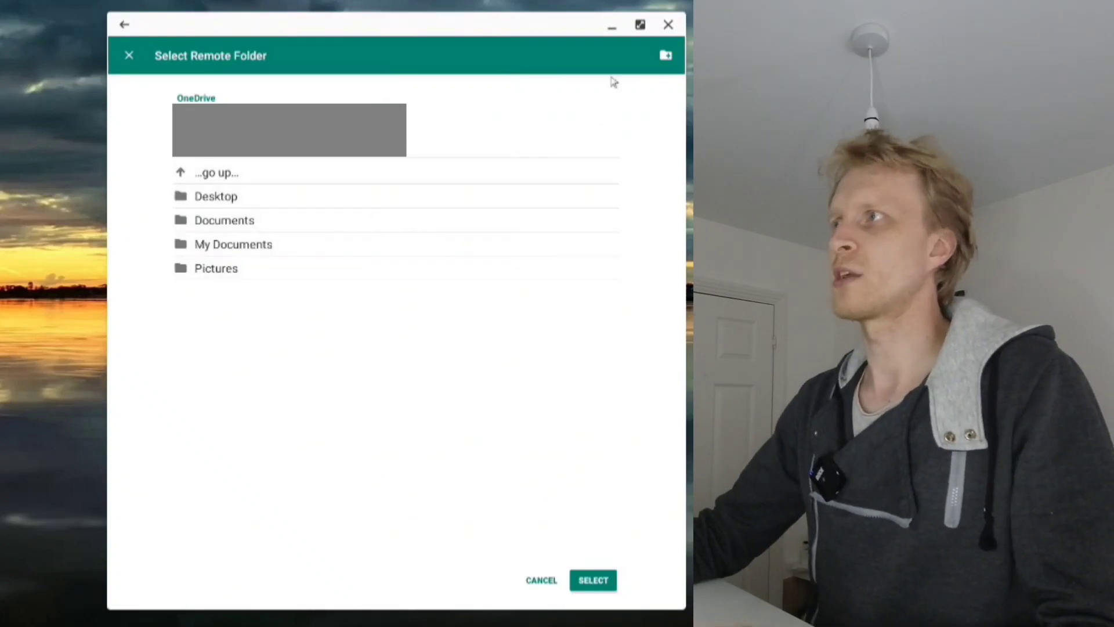
pyautogui.click(663, 58)
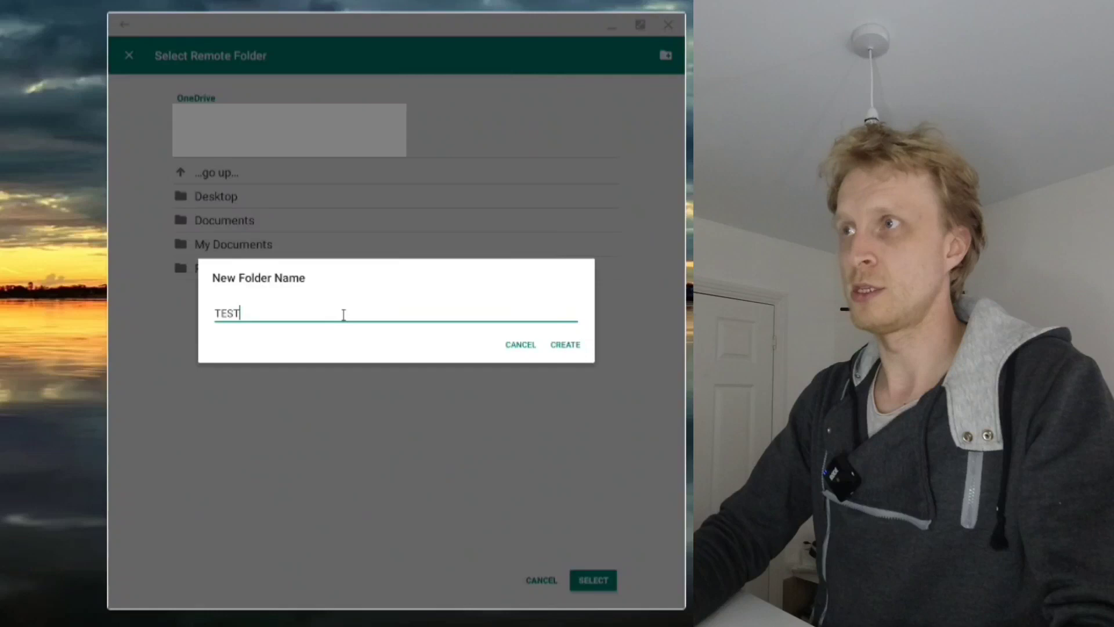
pyautogui.click(565, 345)
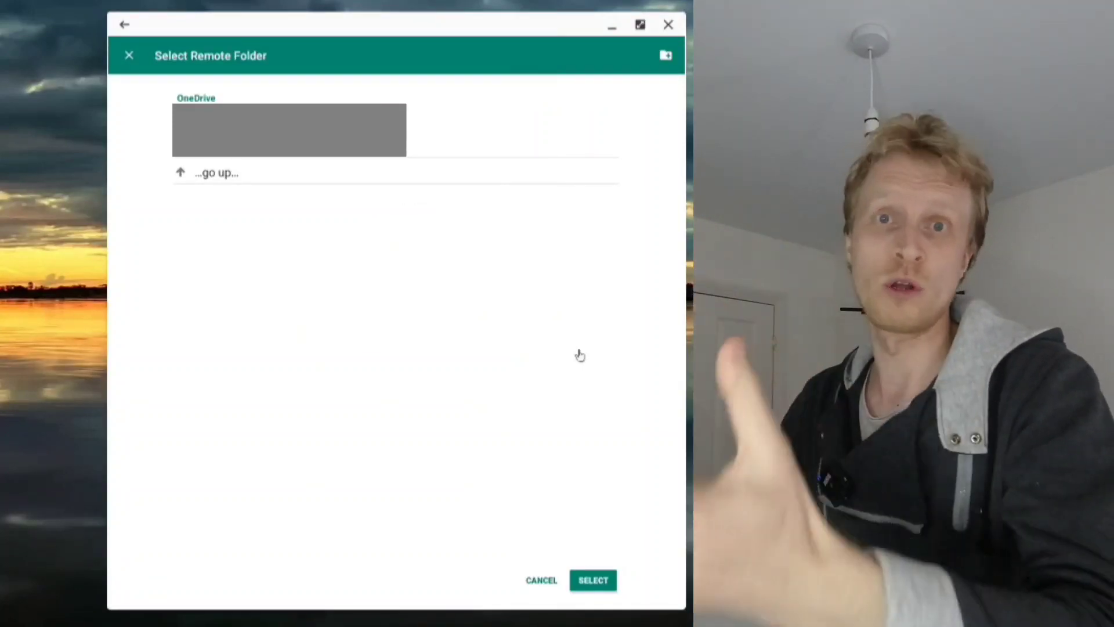
pyautogui.click(597, 582)
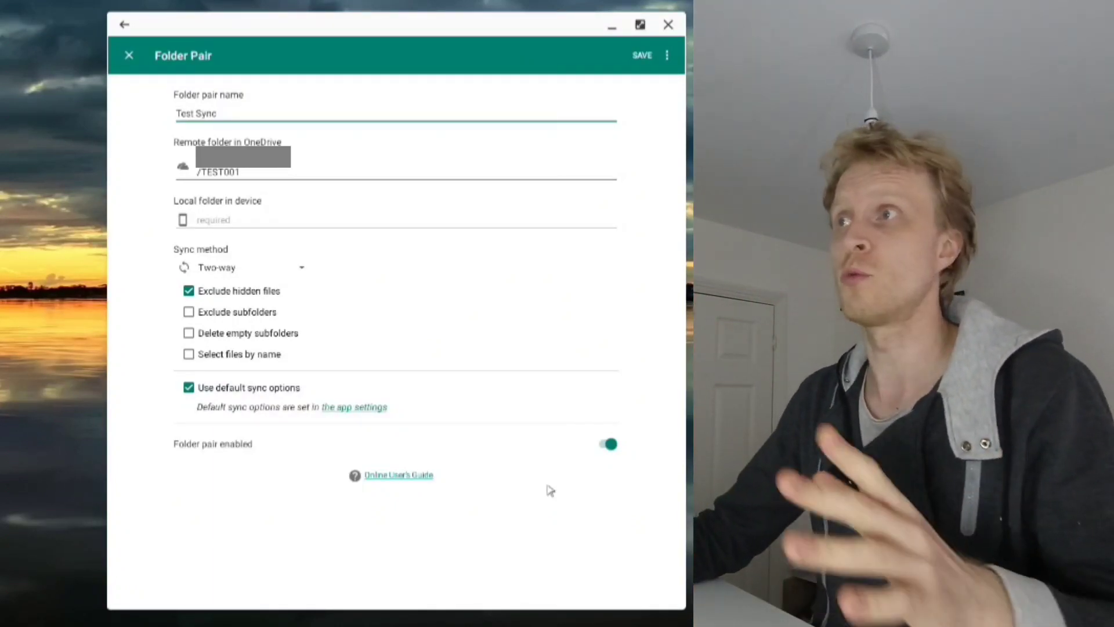
# Create TEST001 in the SD card's Download folder and select /storage/4DF7-30EC/Download/TEST001 as the local folder.
pyautogui.click(277, 223)
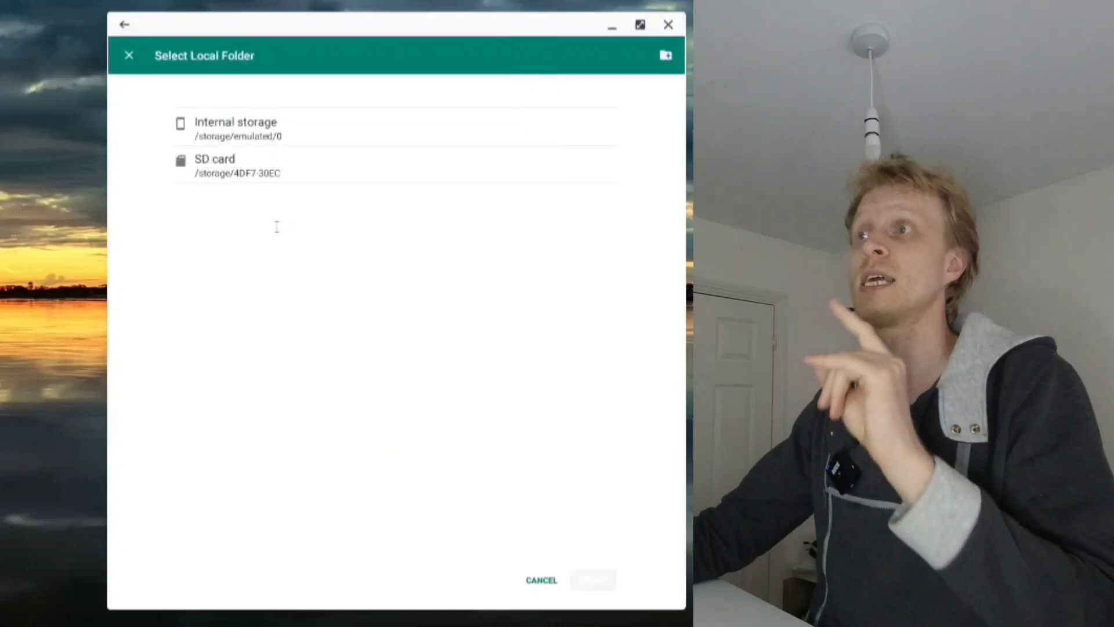
pyautogui.click(231, 169)
pyautogui.click(253, 243)
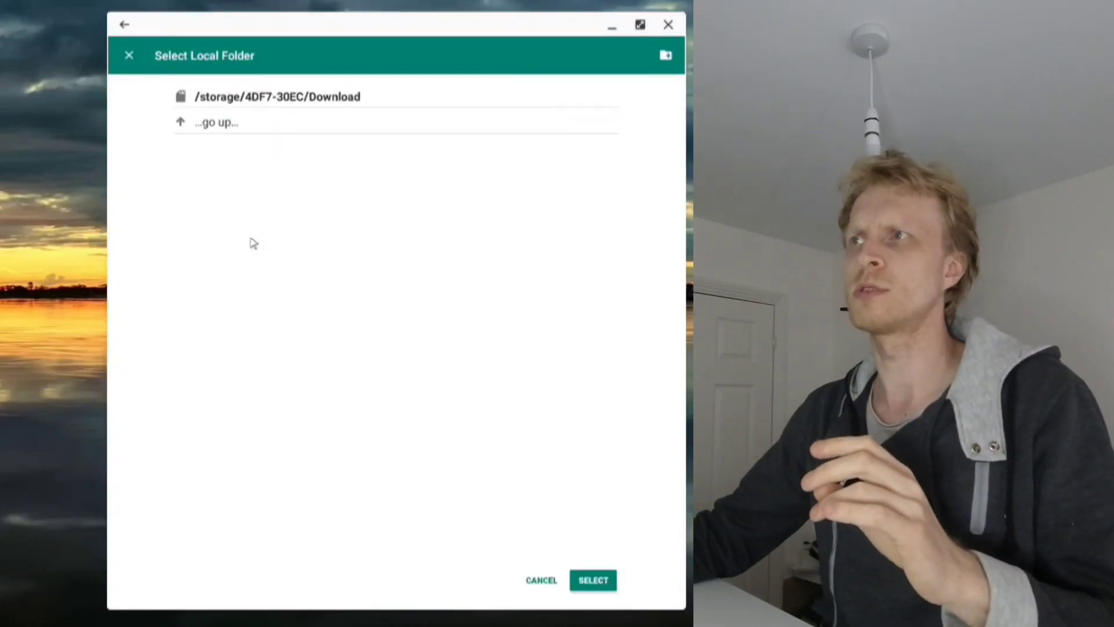
pyautogui.click(665, 56)
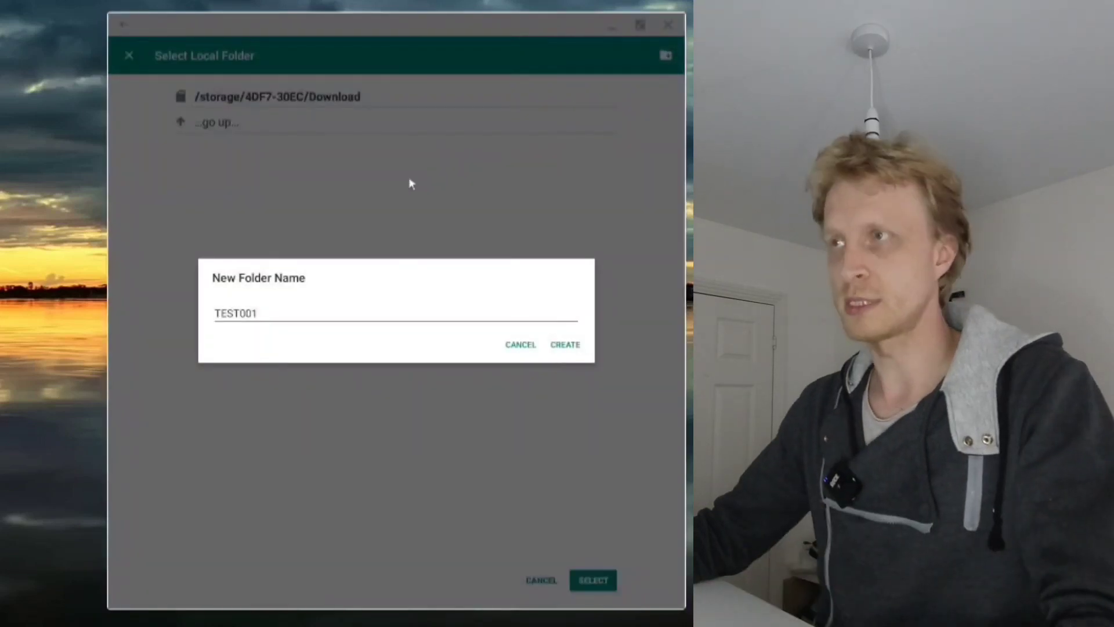
pyautogui.click(564, 346)
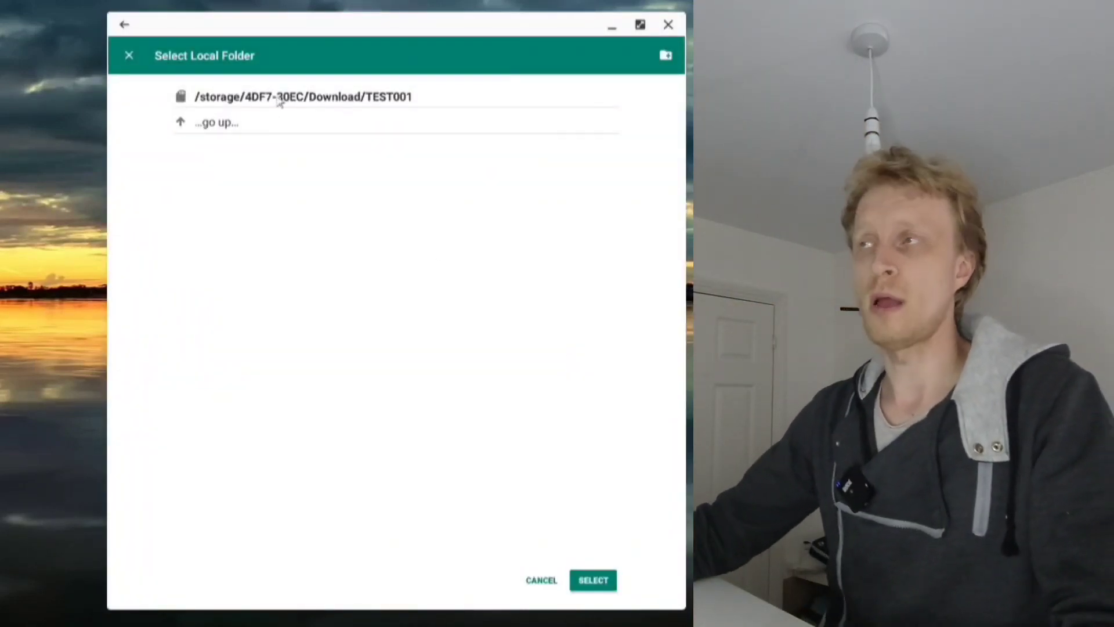
pyautogui.click(594, 582)
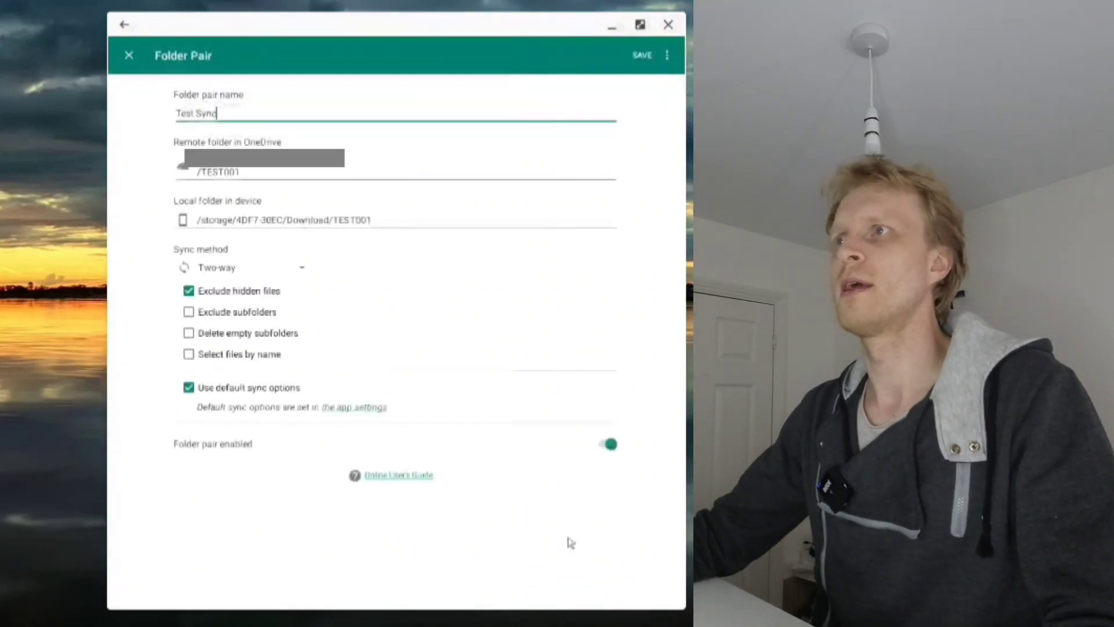
pyautogui.click(239, 270)
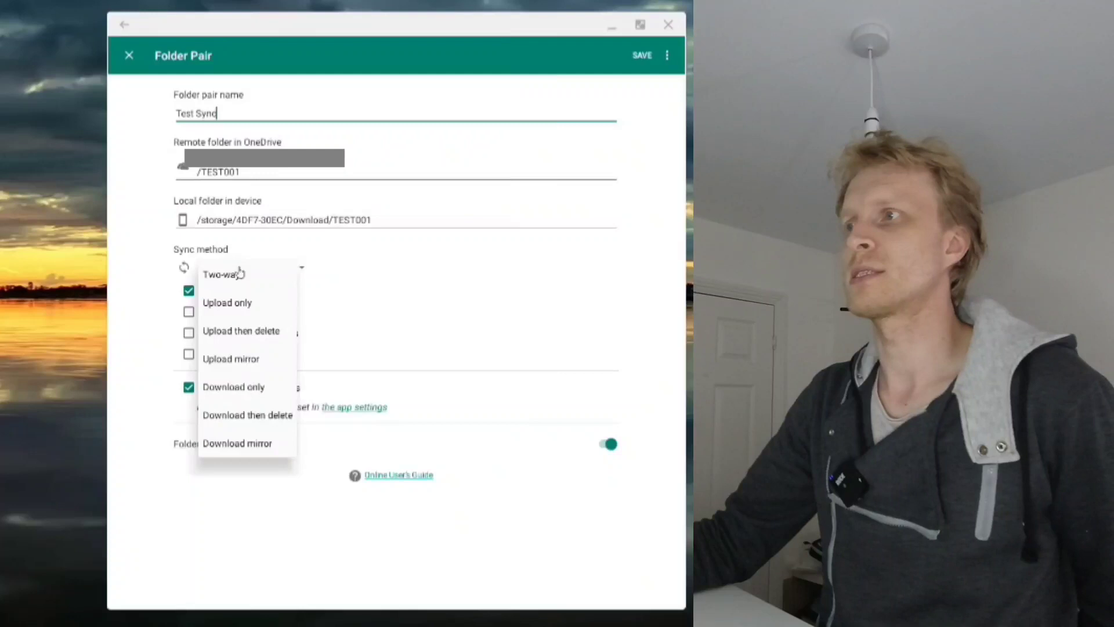
# Keep Two-way sync with the default sync options, then save the Test Sync pair.
pyautogui.click(351, 550)
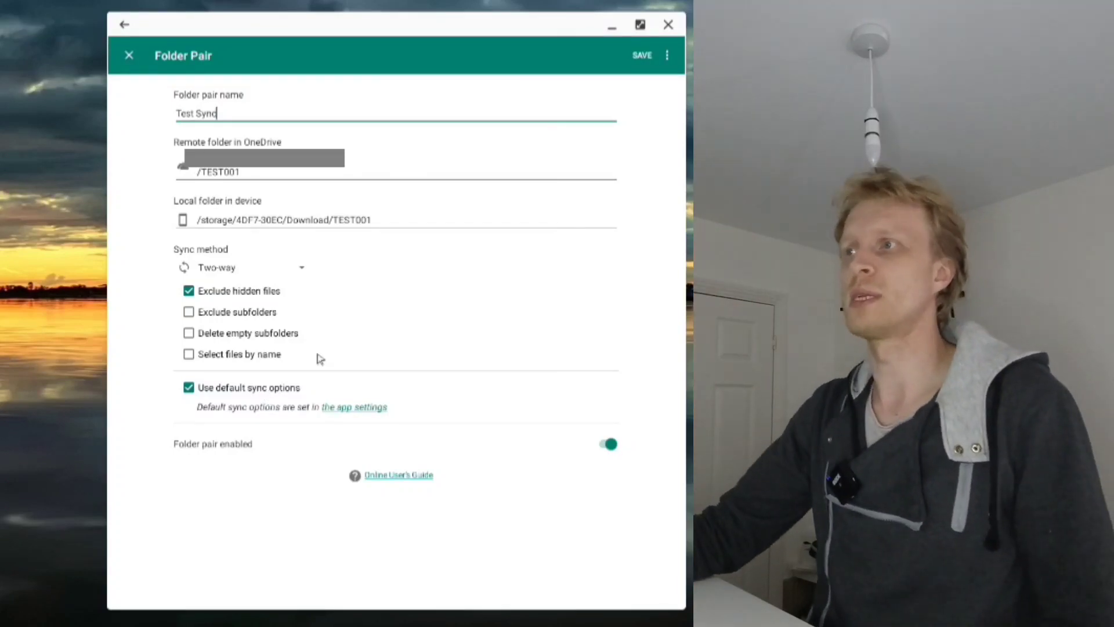
pyautogui.click(188, 388)
pyautogui.scroll(-1, 294, 427)
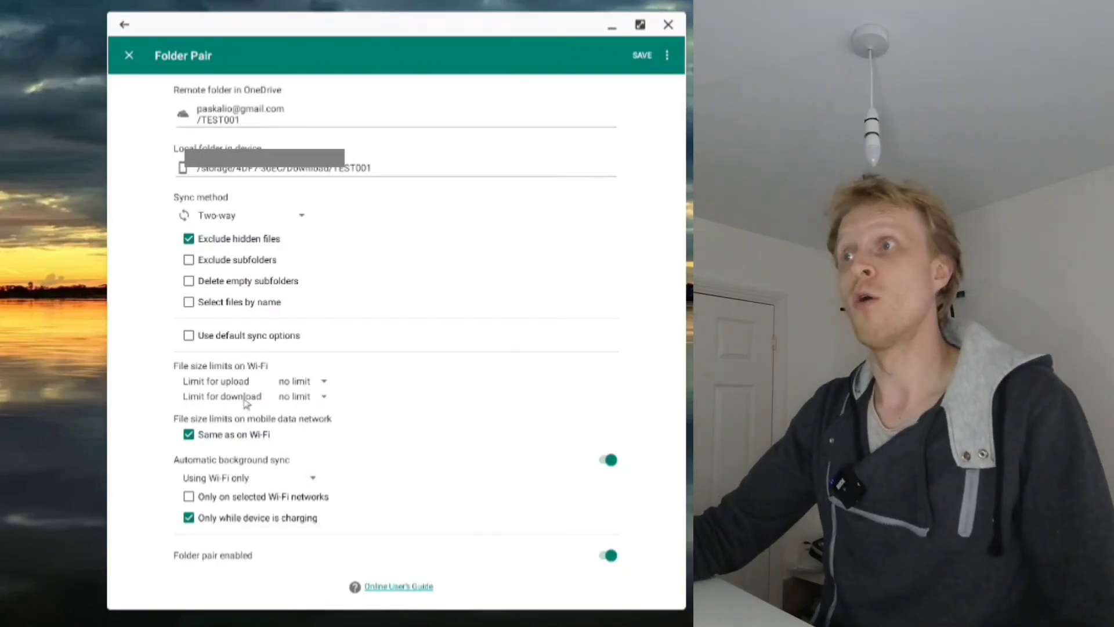
pyautogui.click(190, 341)
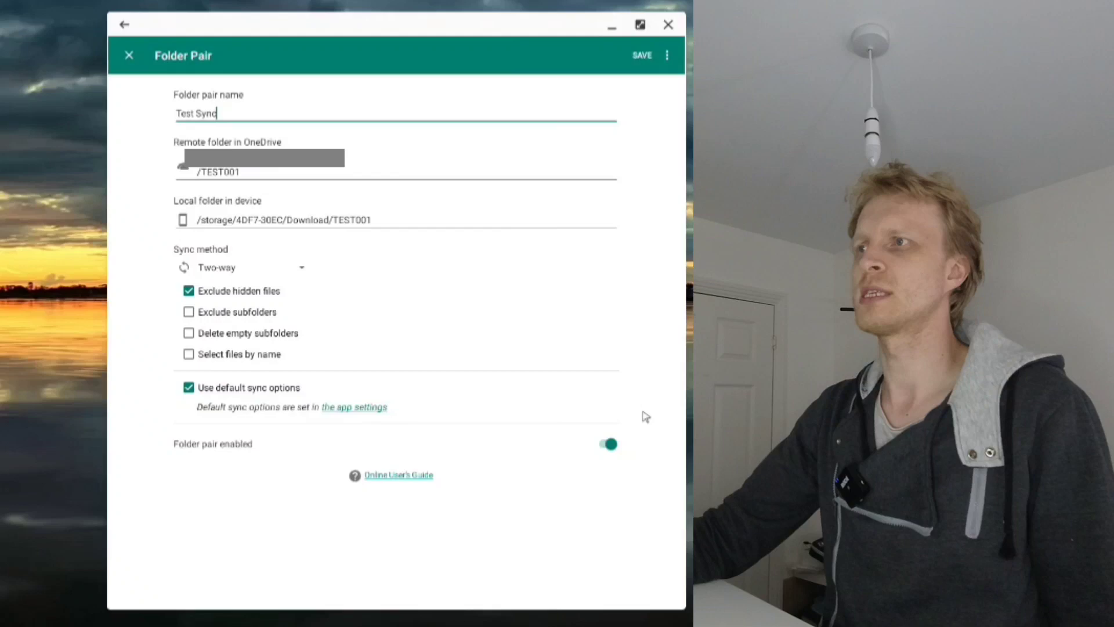
pyautogui.click(640, 59)
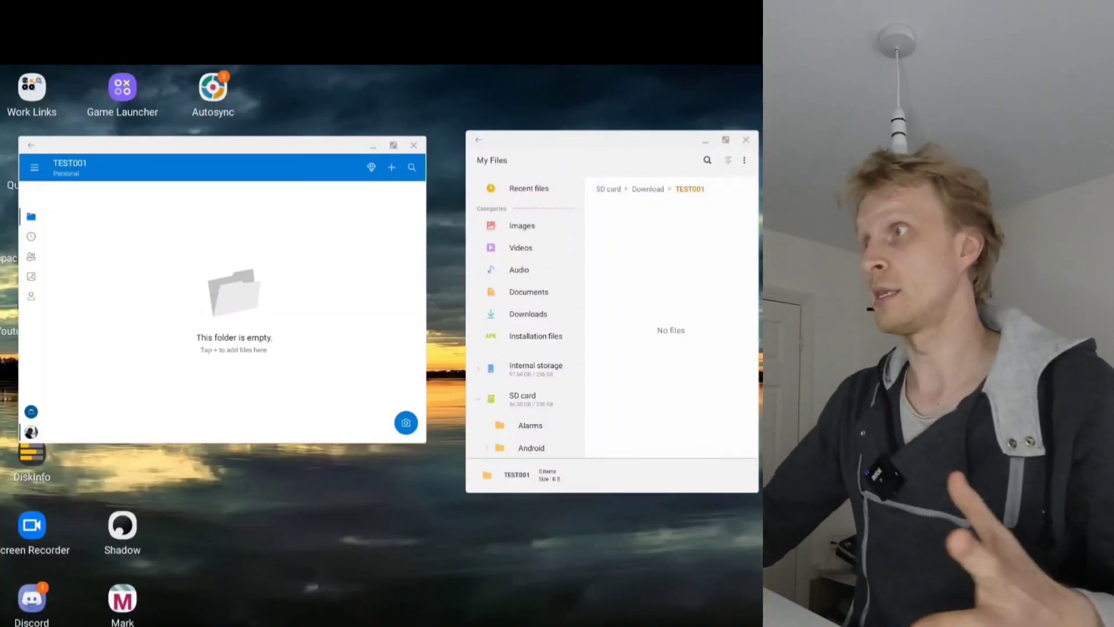
# Create a new folder named 'UplaodTest' inside OneDrive's TEST001.
pyautogui.click(743, 225)
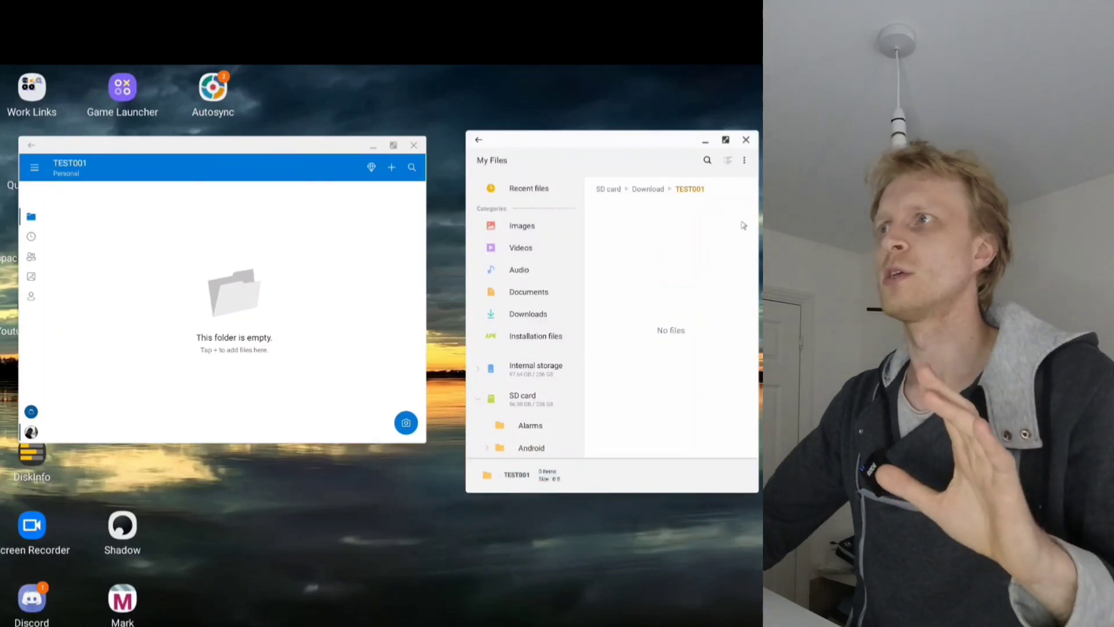
pyautogui.click(396, 176)
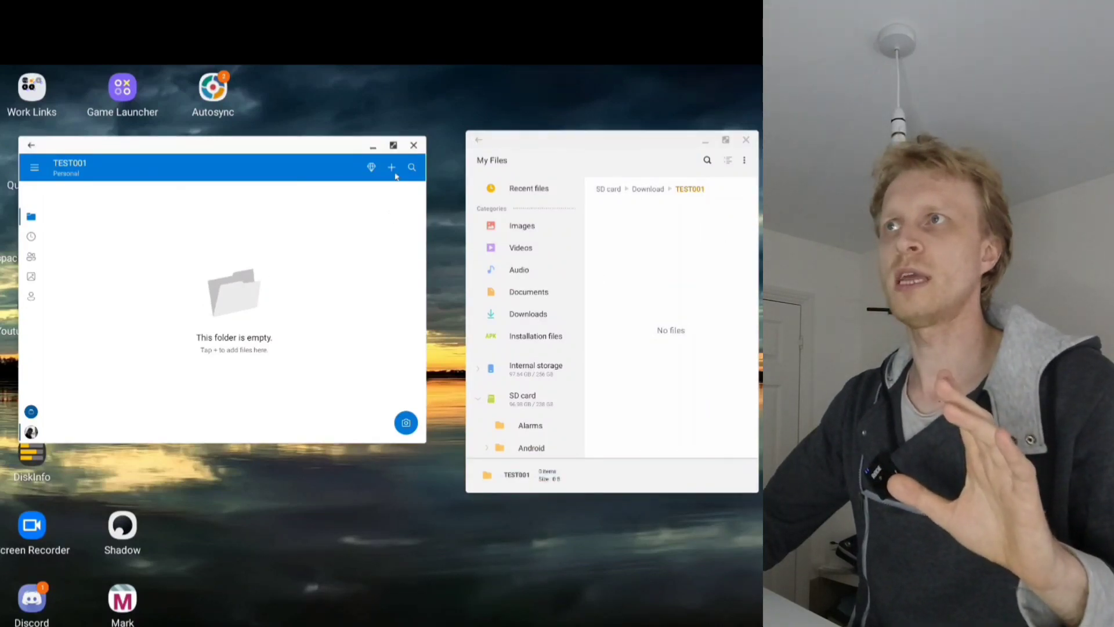
pyautogui.click(393, 170)
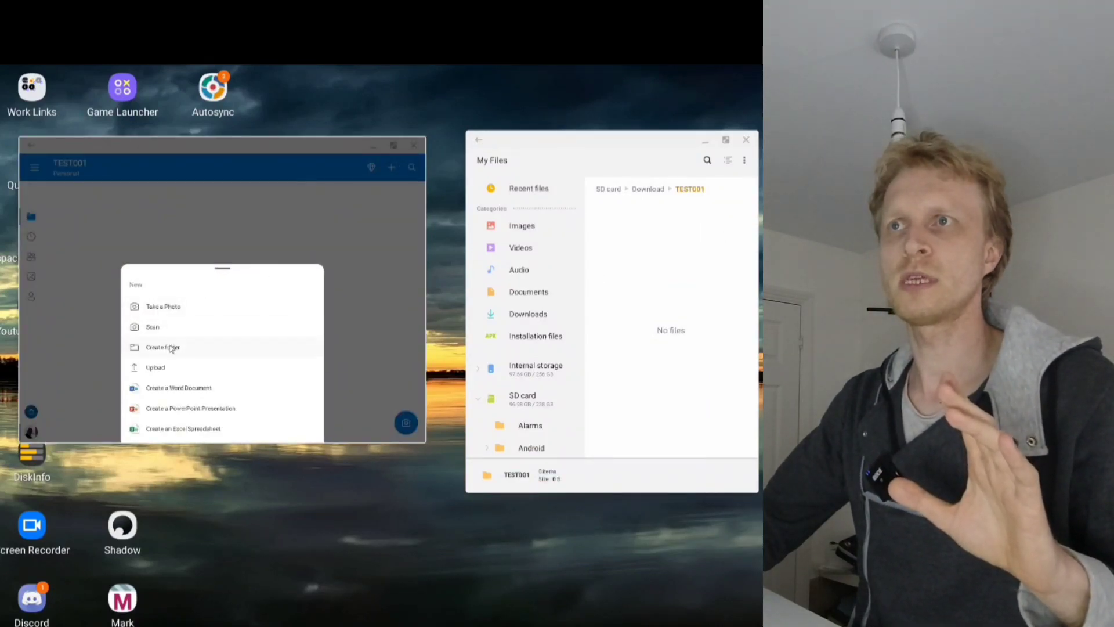
pyautogui.click(164, 347)
pyautogui.write('U')
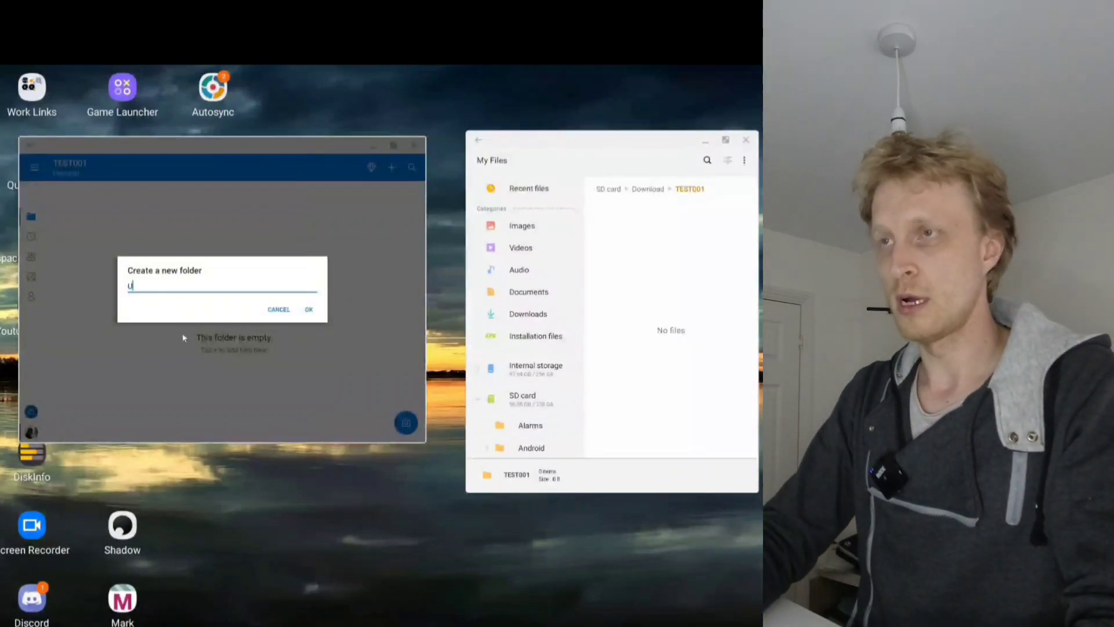
pyautogui.write('plaodTest')
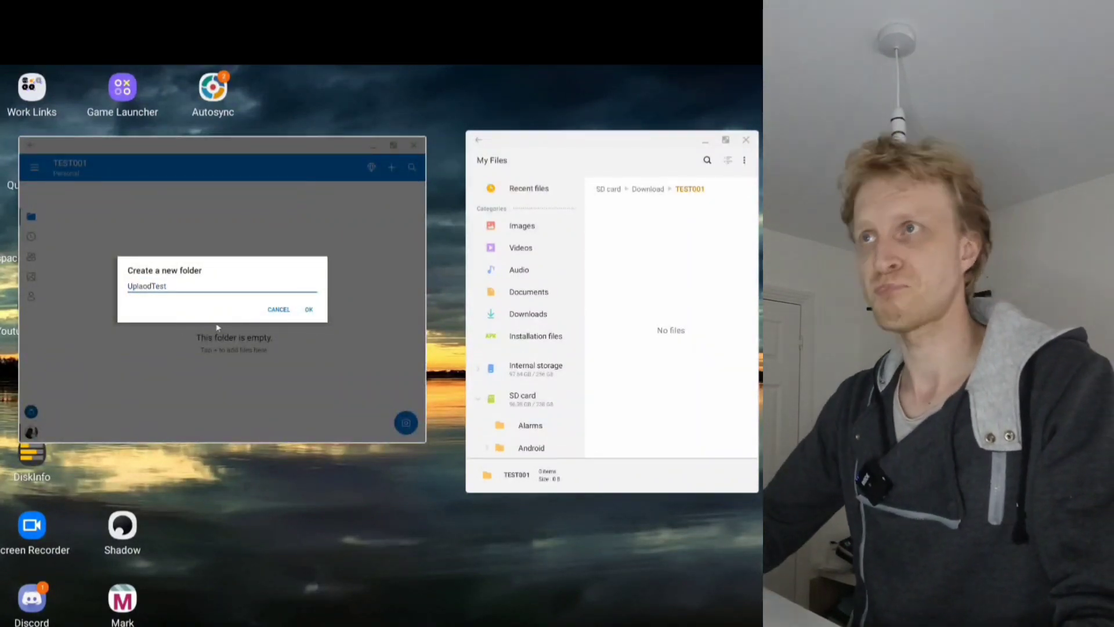
pyautogui.click(310, 311)
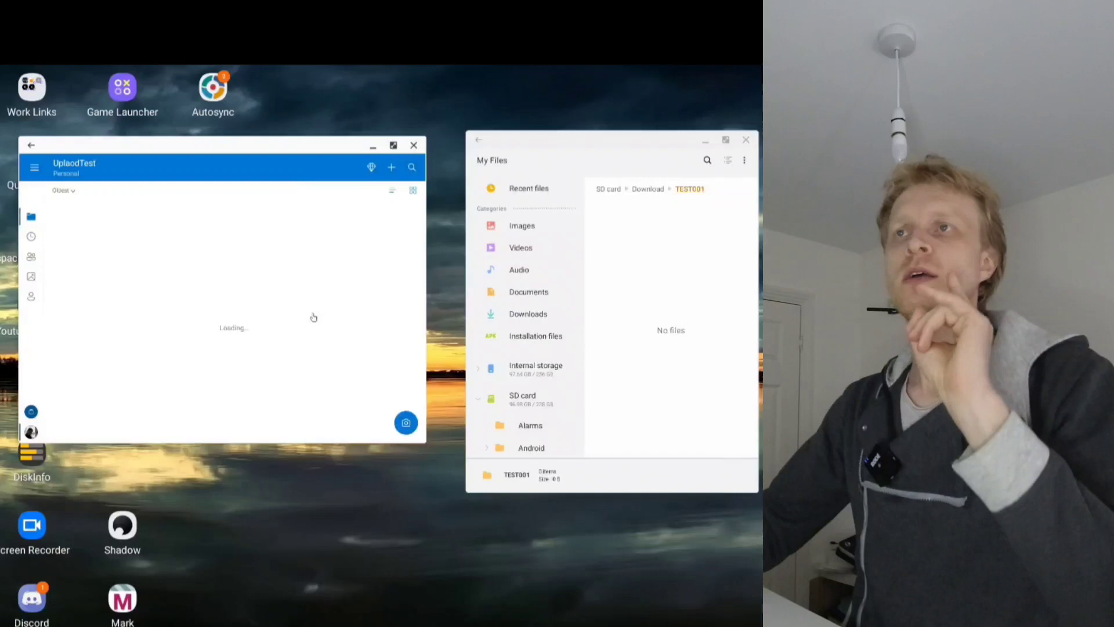
pyautogui.click(357, 602)
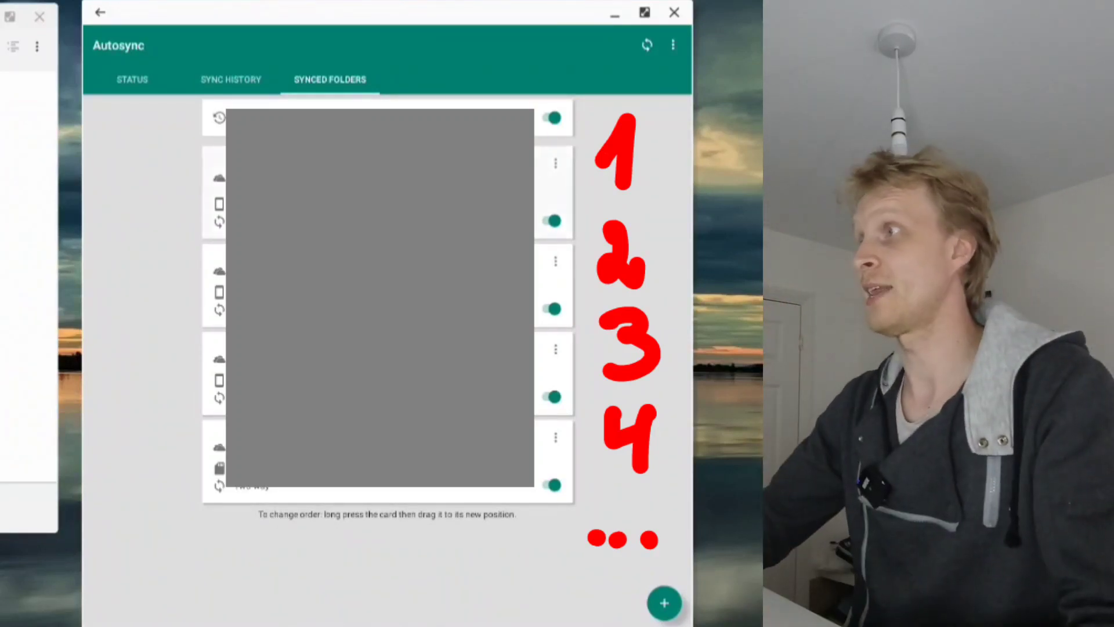
# Sync all folder pairs from Autosync's Status view to pull UplaodTest onto the SD card.
pyautogui.scroll(-1, 560, 441)
pyautogui.scroll(1, 552, 427)
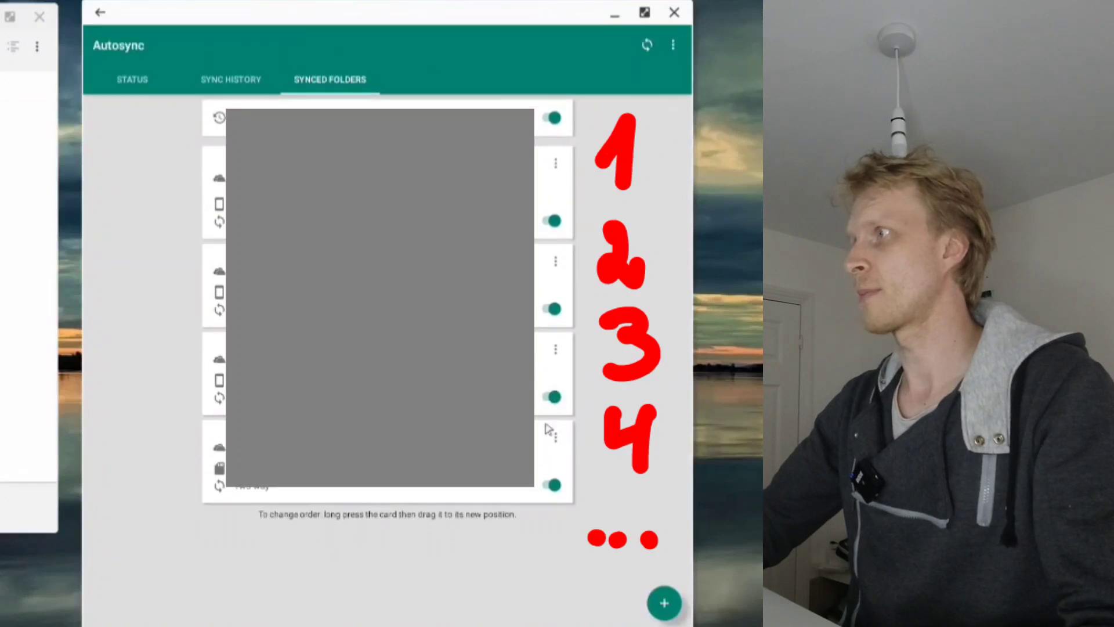
pyautogui.moveTo(552, 428); pyautogui.dragTo(325, 169)
pyautogui.click(142, 81)
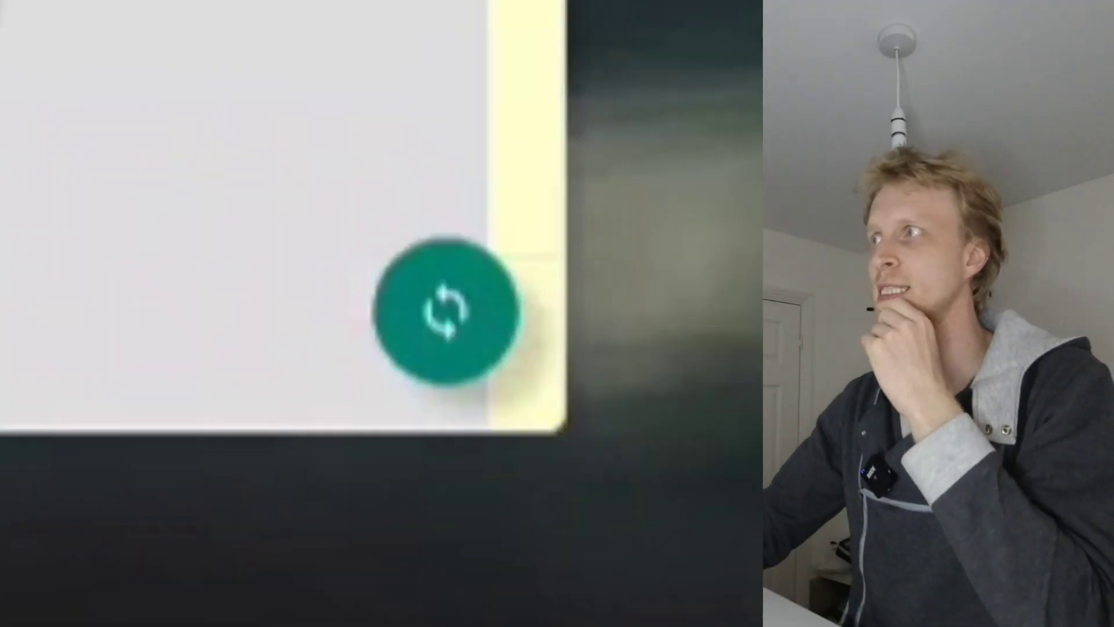
pyautogui.click(437, 320)
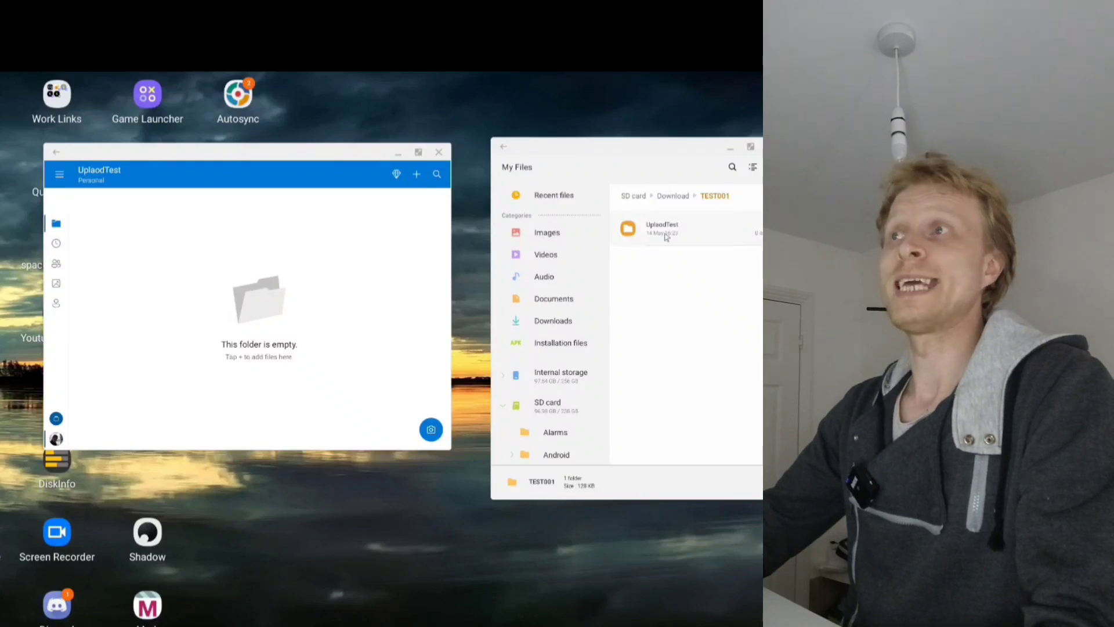
# Return OneDrive to TEST001 to compare it with the SD card's UplaodTest folder.
pyautogui.click(140, 213)
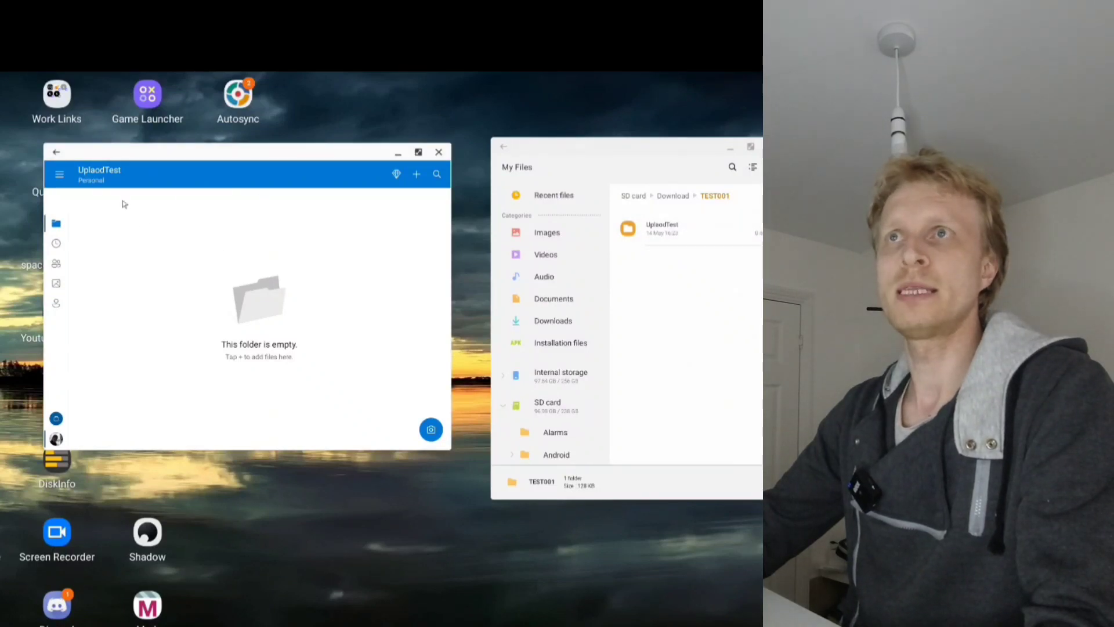
pyautogui.click(56, 154)
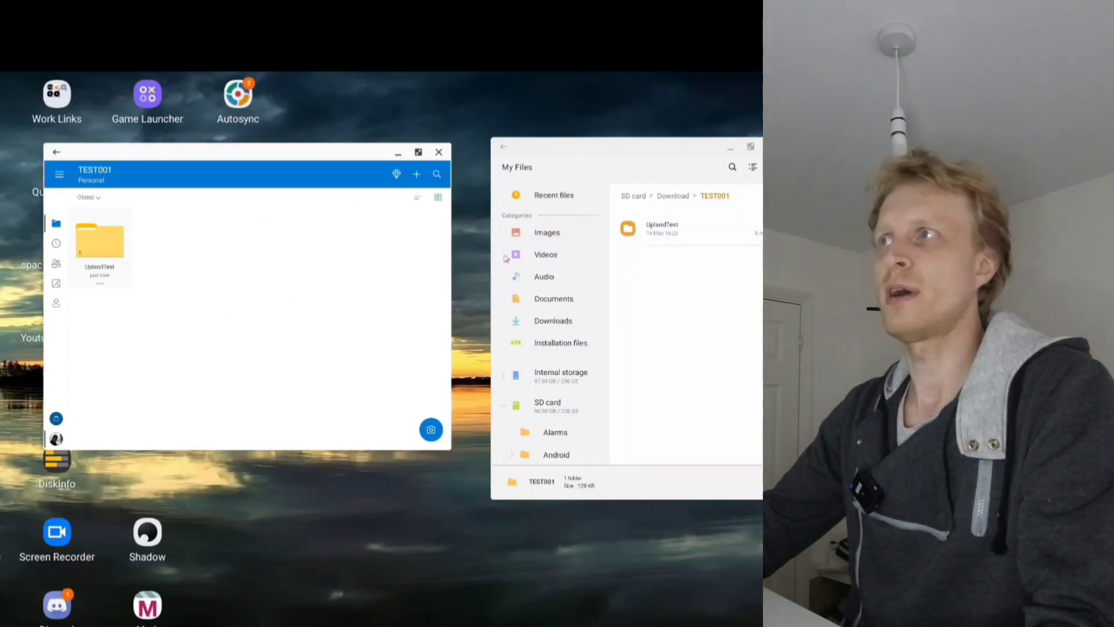
pyautogui.click(659, 234)
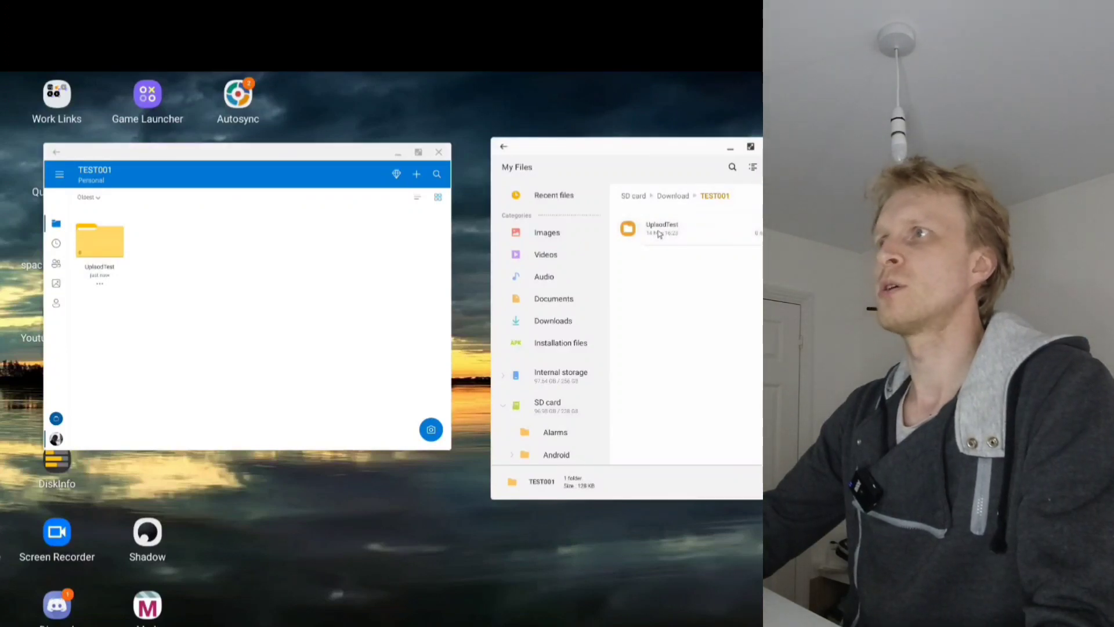
pyautogui.click(686, 294)
# Rename the SD card's UplaodTest folder to 'Upload Test'.
pyautogui.click(622, 231)
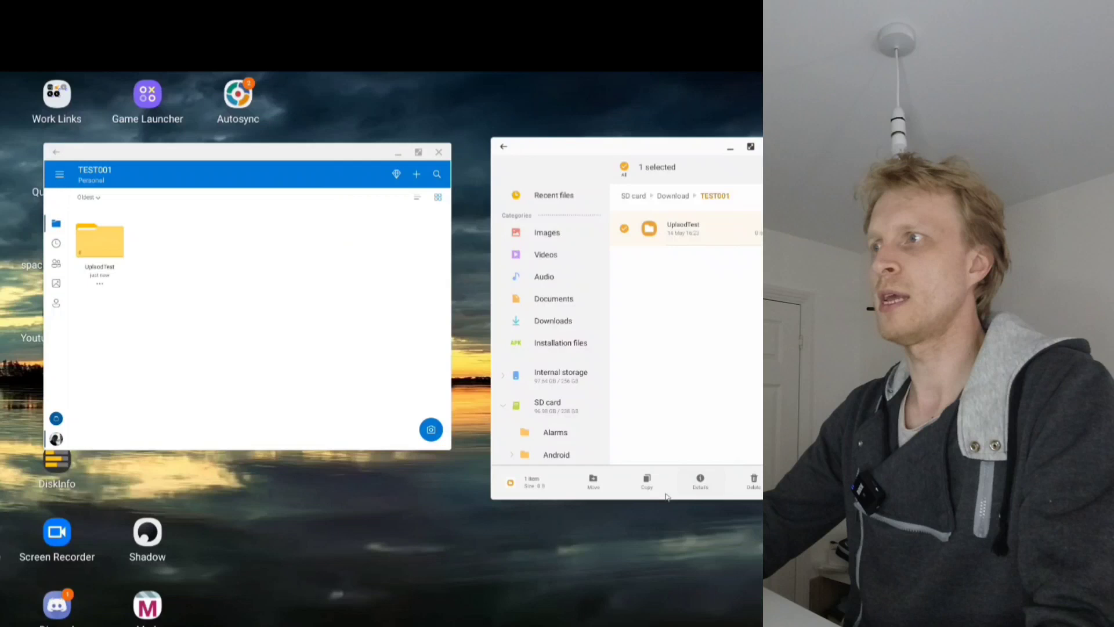
pyautogui.click(757, 167)
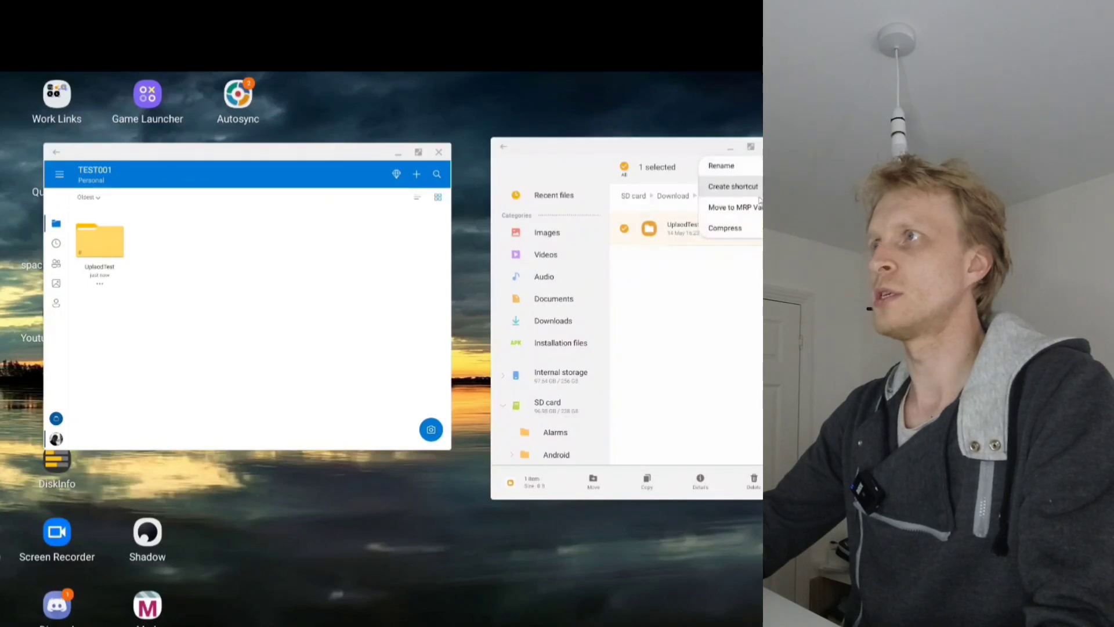
pyautogui.click(728, 168)
pyautogui.write('U')
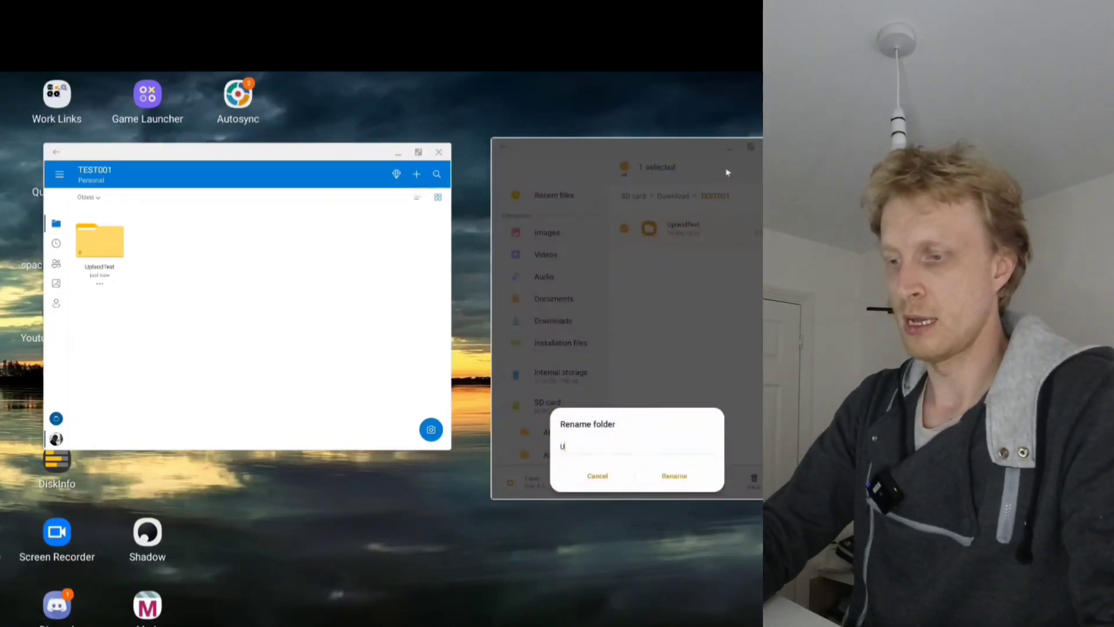
pyautogui.write('pload Test')
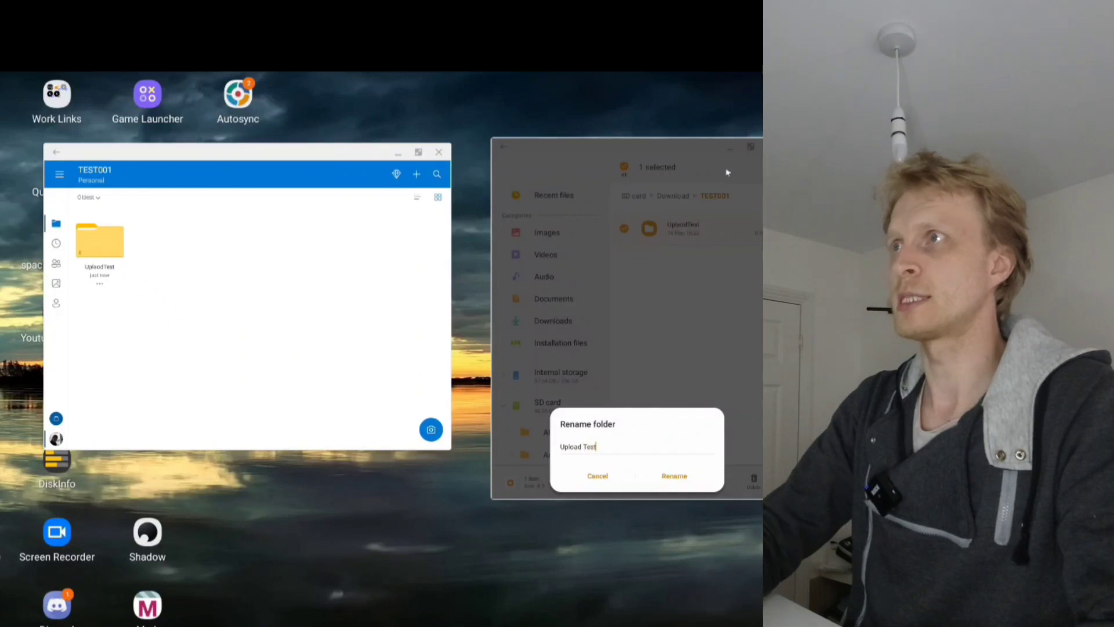
pyautogui.click(675, 476)
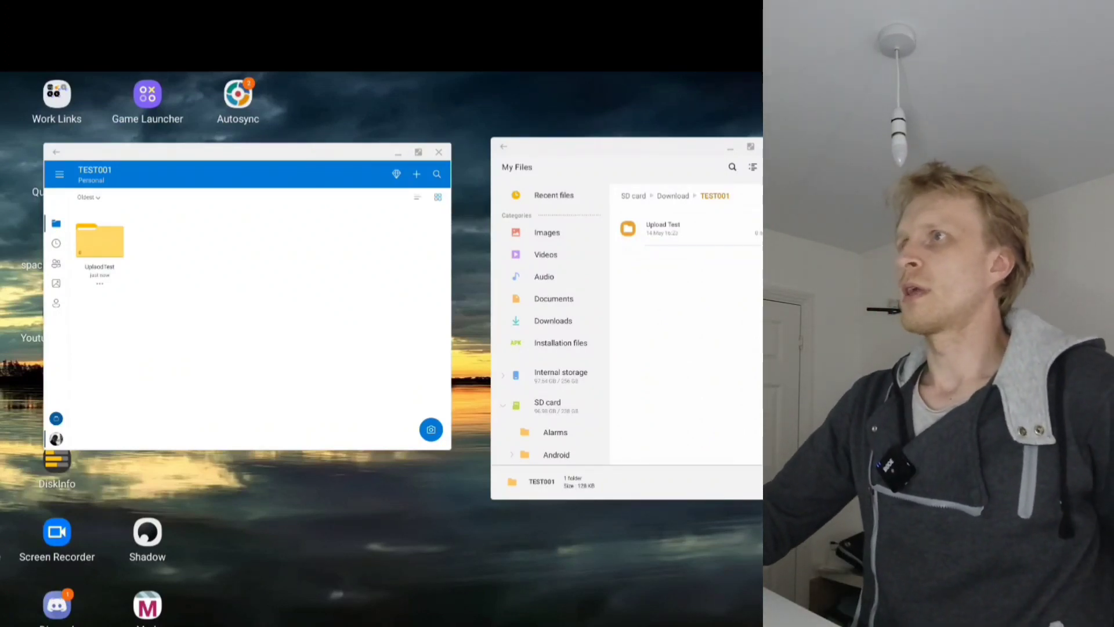
# Refresh OneDrive's TEST001 window so it shows the renamed Upload Test folder.
pyautogui.click(293, 308)
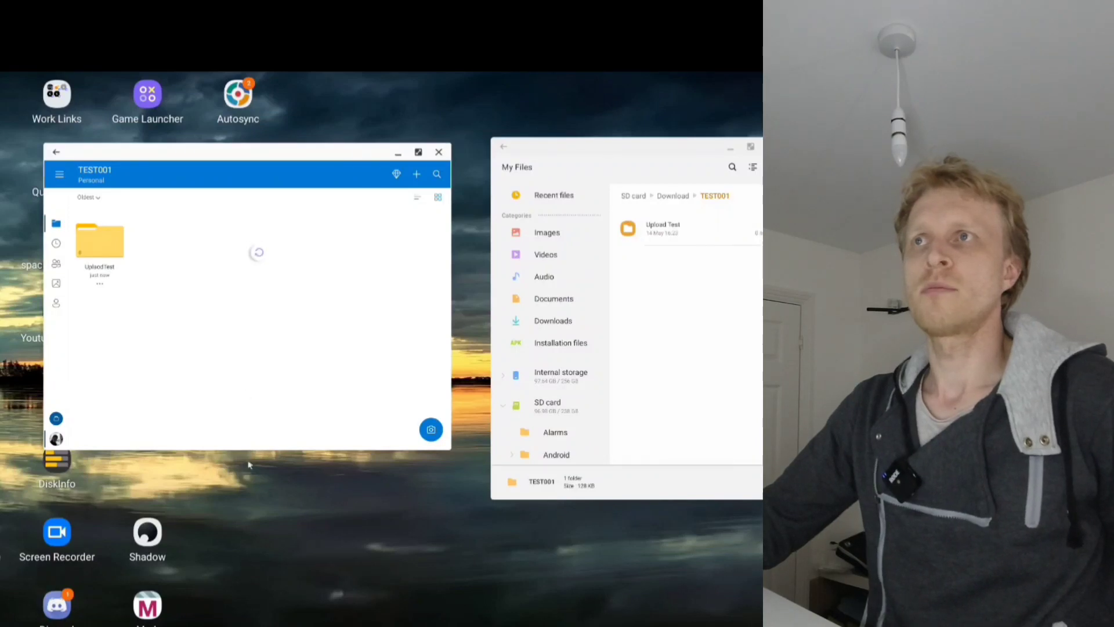